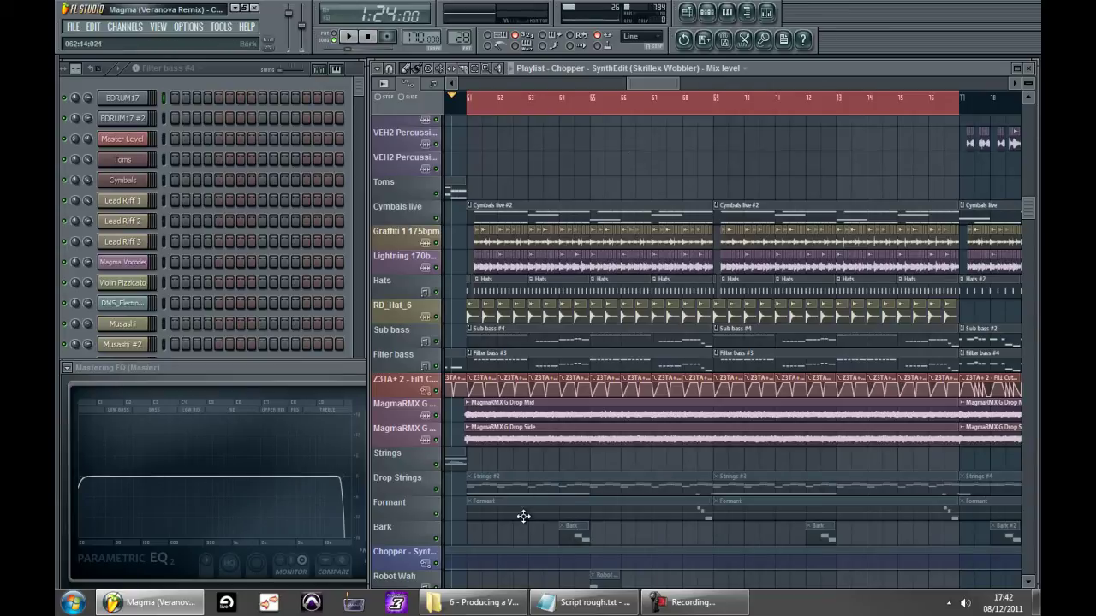
# Highlight the MagmaRMX G Drop Mid and Side clips across the loop range and play the drop
pyautogui.moveTo(472, 334); pyautogui.dragTo(954, 394)
pyautogui.moveTo(475, 400); pyautogui.dragTo(911, 463)
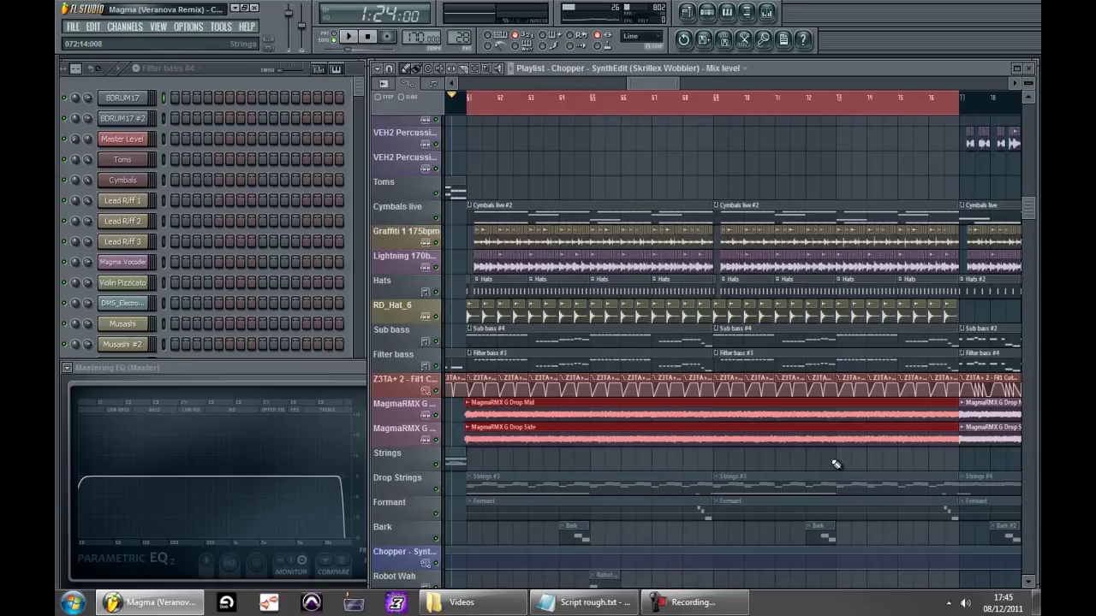
pyautogui.press('space')
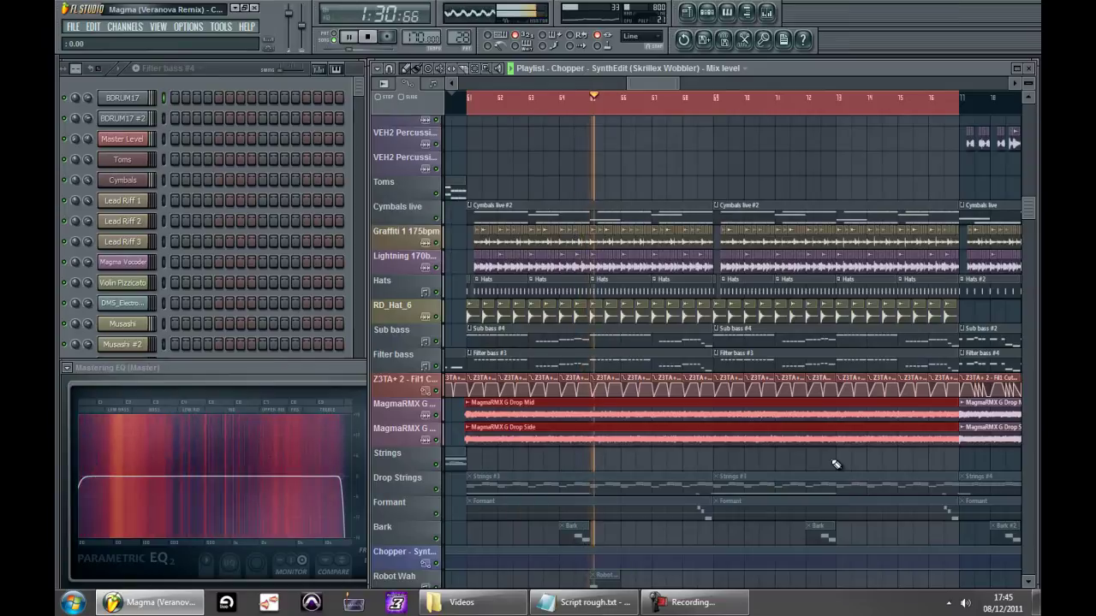
pyautogui.press('space')
# Show the mixer during playback of the drop to check the track levels, and return to the playlist
pyautogui.press('F9')
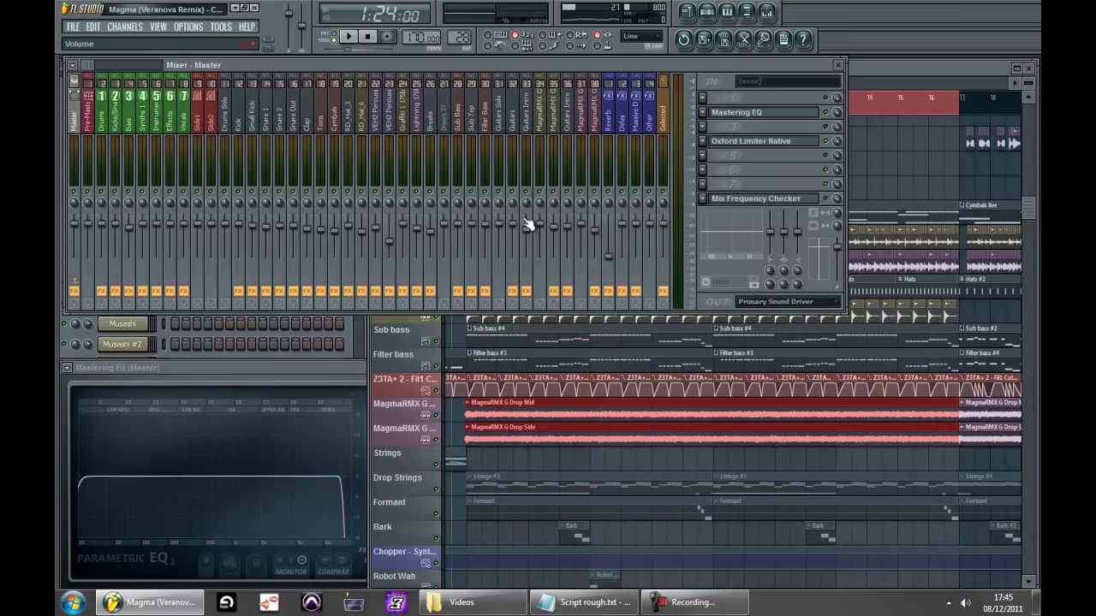
pyautogui.press('space')
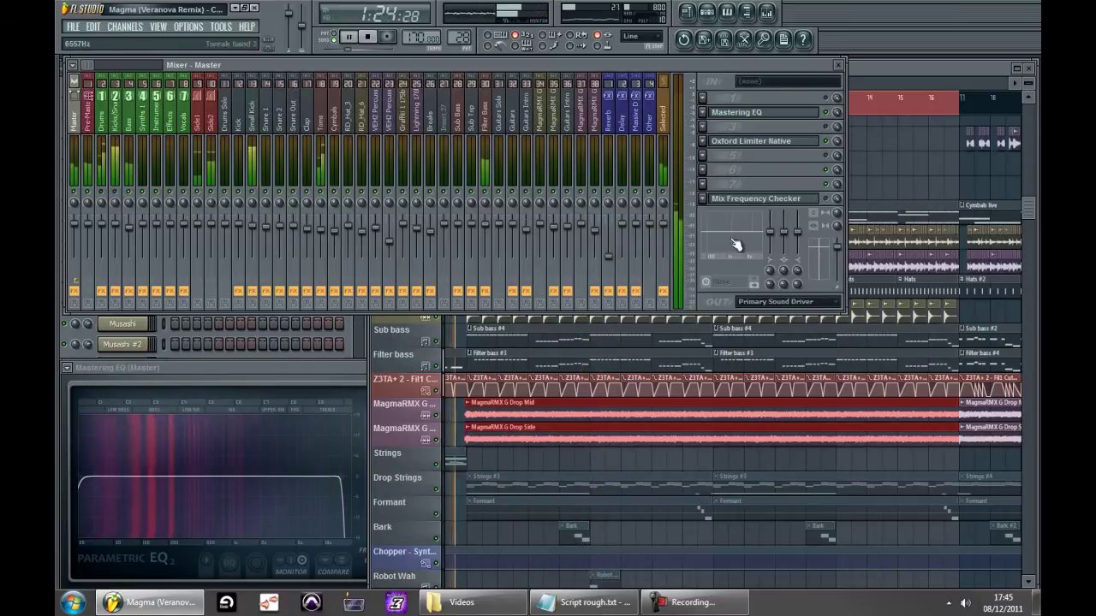
pyautogui.click(884, 169)
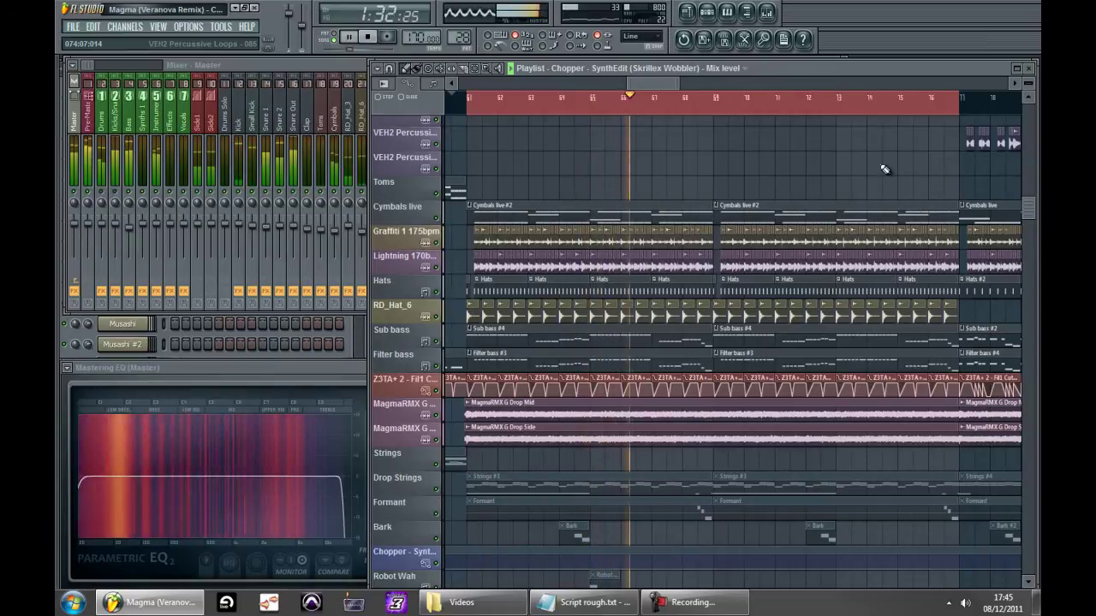
pyautogui.press('space')
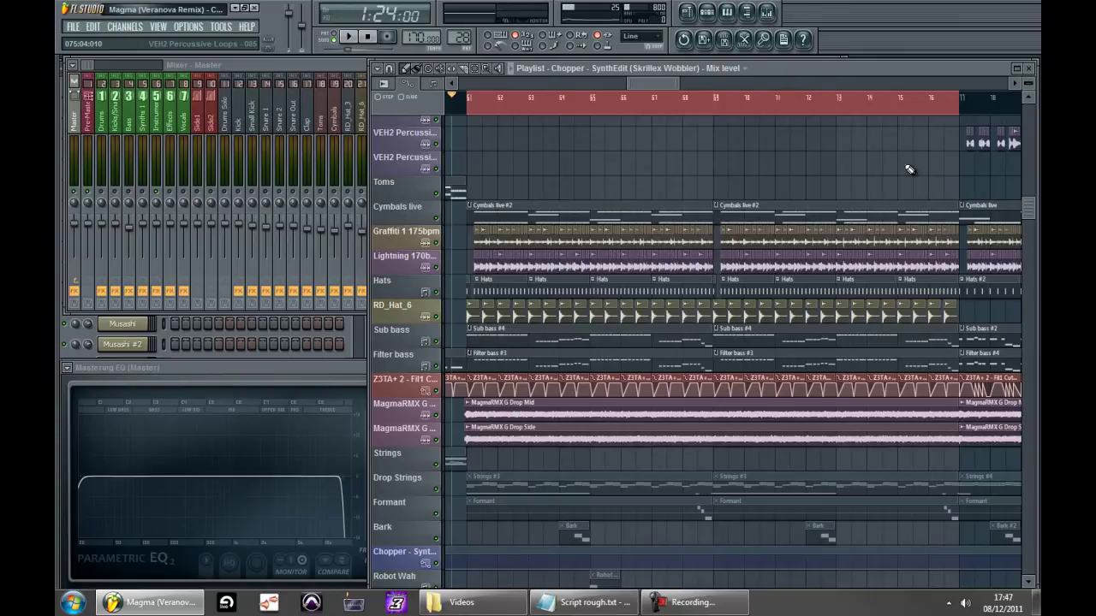
# Open Fruity Parametric EQ 2 from the Sub Bass mixer track and move its window up over the lower edge of the mixer
pyautogui.click(767, 11)
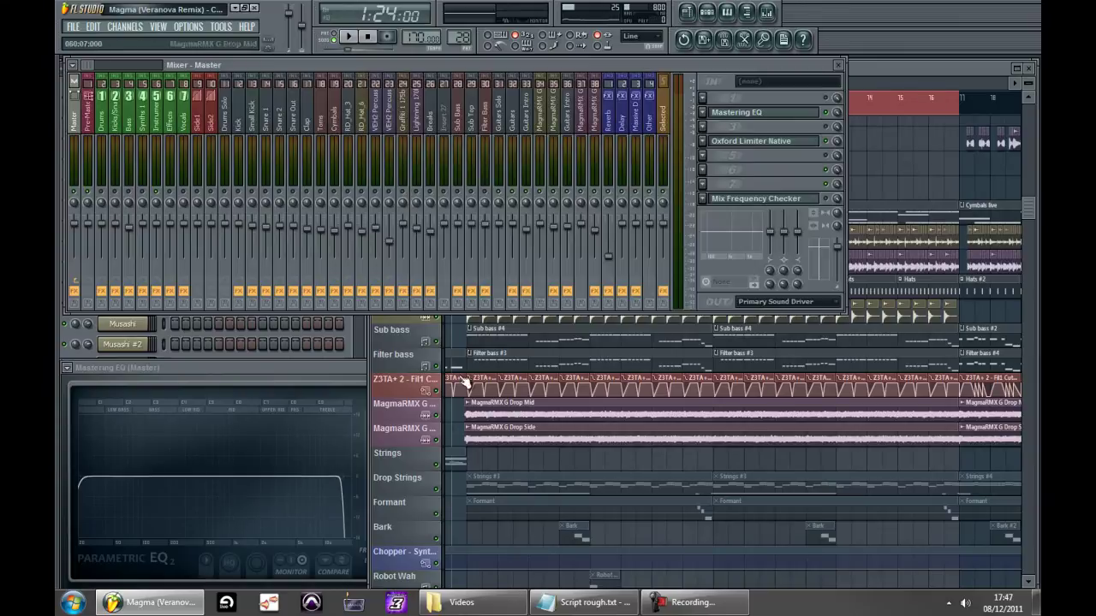
pyautogui.click(460, 124)
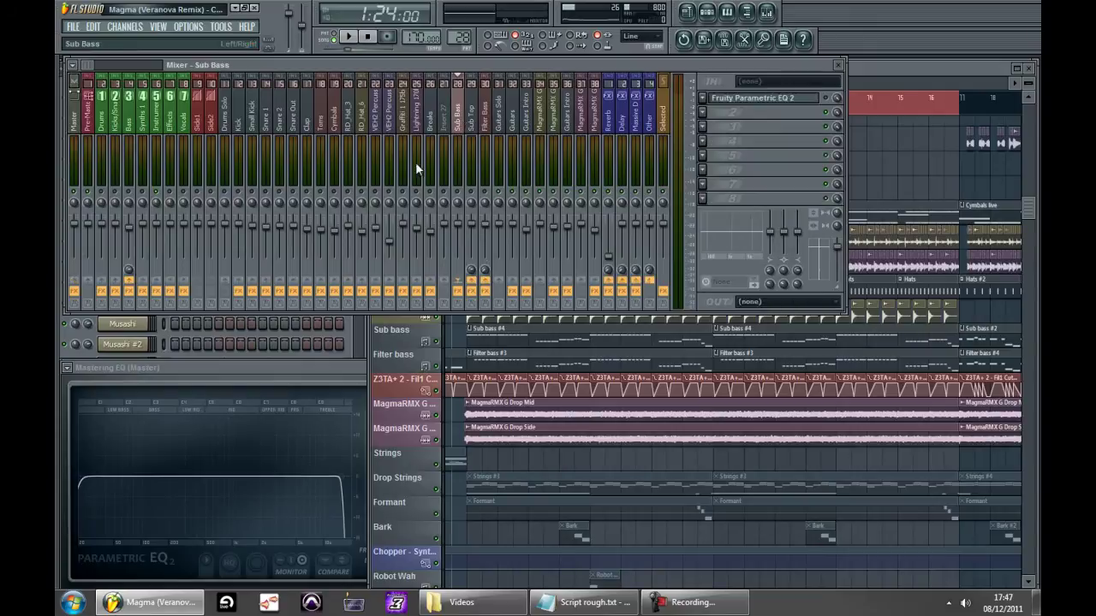
pyautogui.click(491, 125)
pyautogui.click(460, 119)
pyautogui.click(758, 100)
pyautogui.click(827, 103)
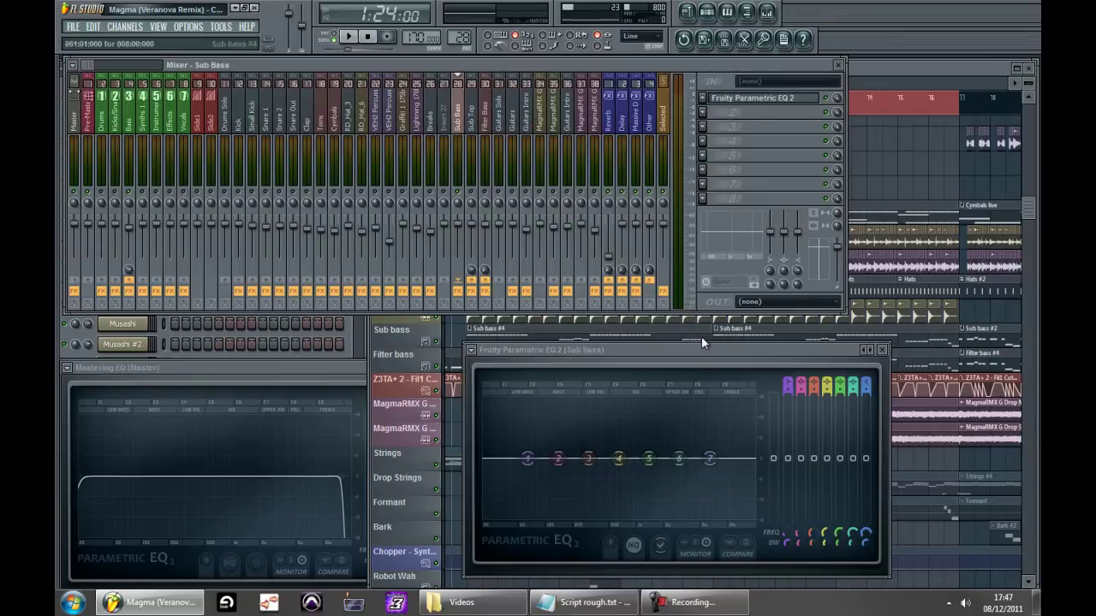
pyautogui.moveTo(675, 350); pyautogui.dragTo(627, 283)
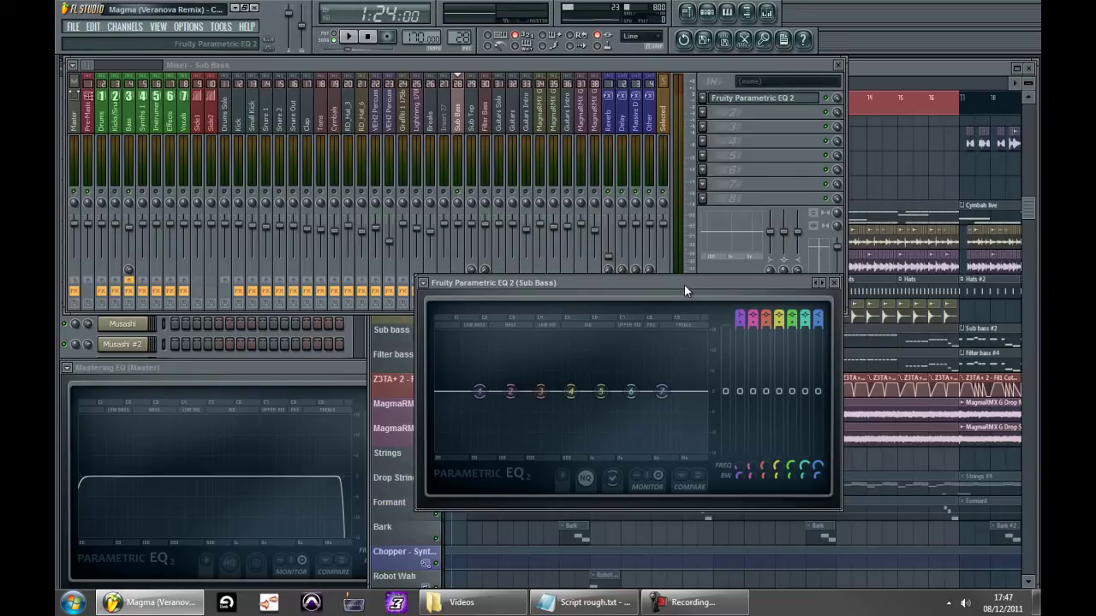
# Play the drop twice and examine the sub bass spectrum in its parametric EQ
pyautogui.press('space')
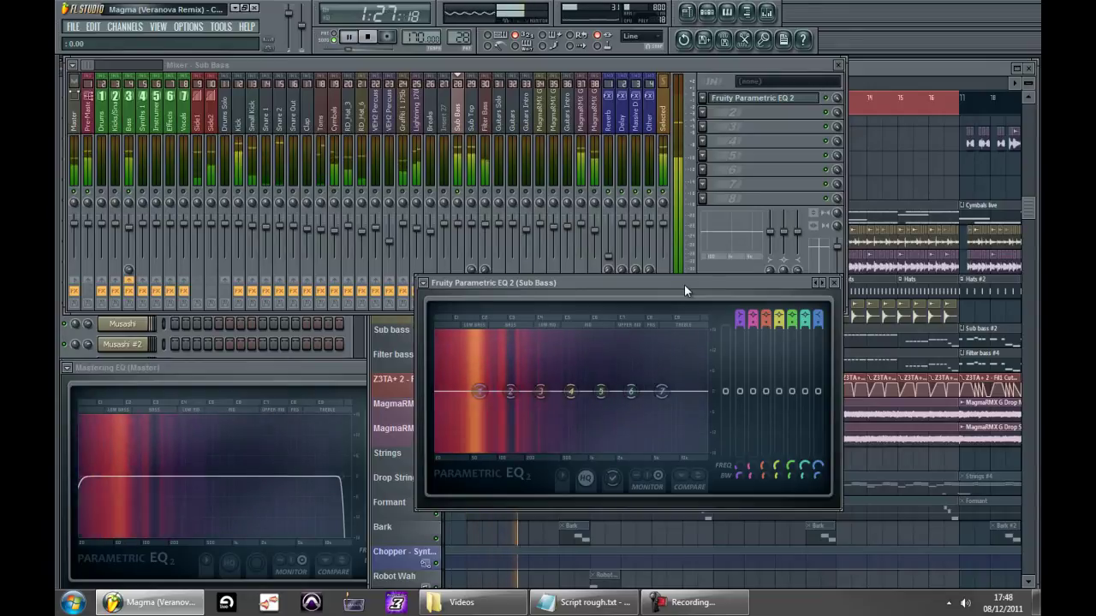
pyautogui.press('space')
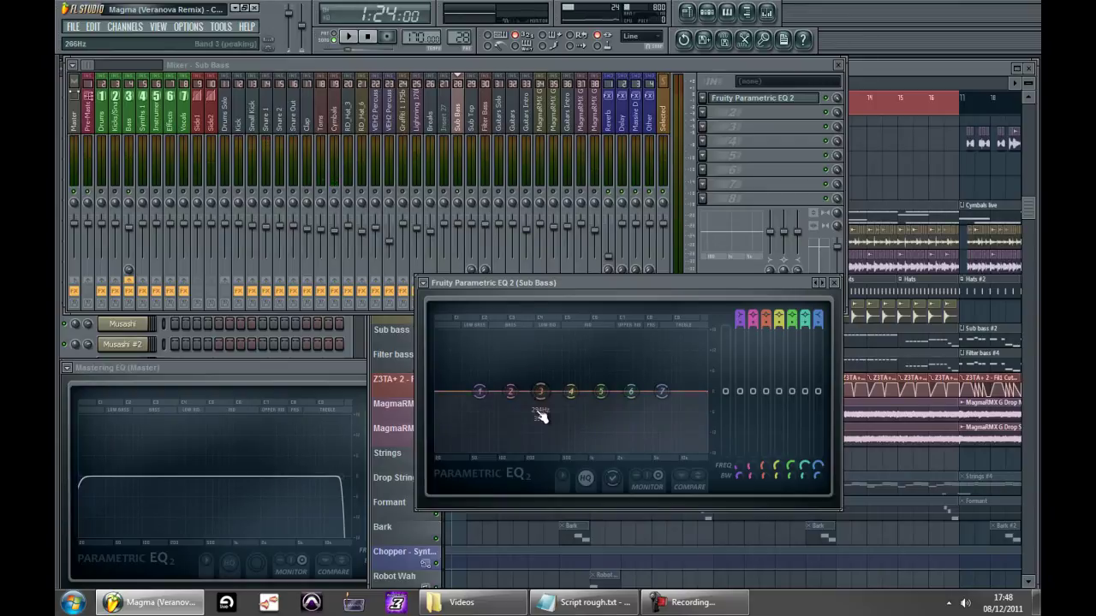
pyautogui.press('space')
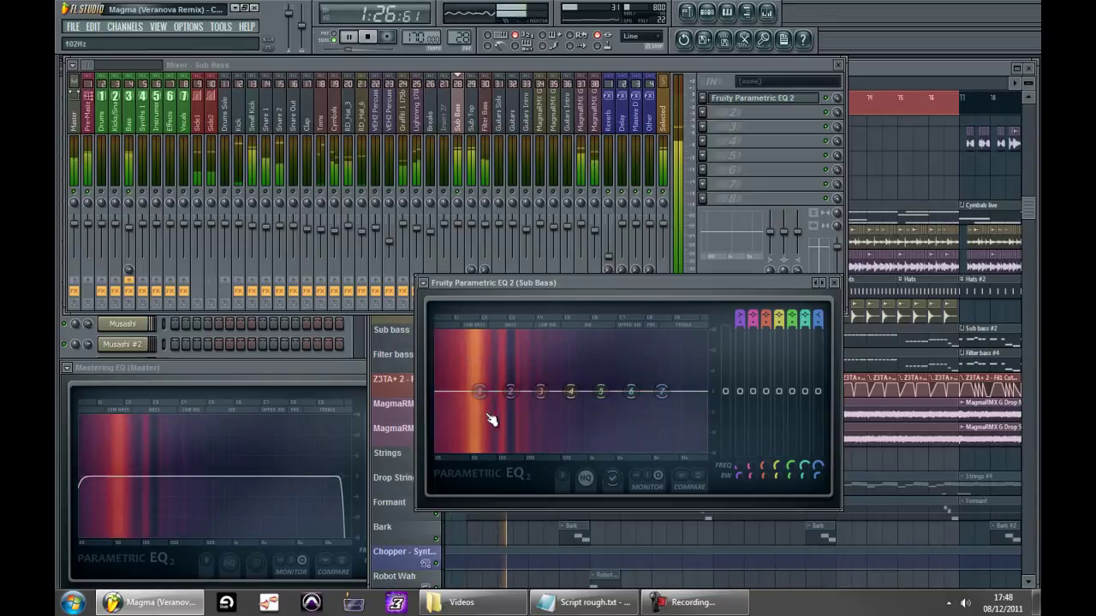
pyautogui.press('space')
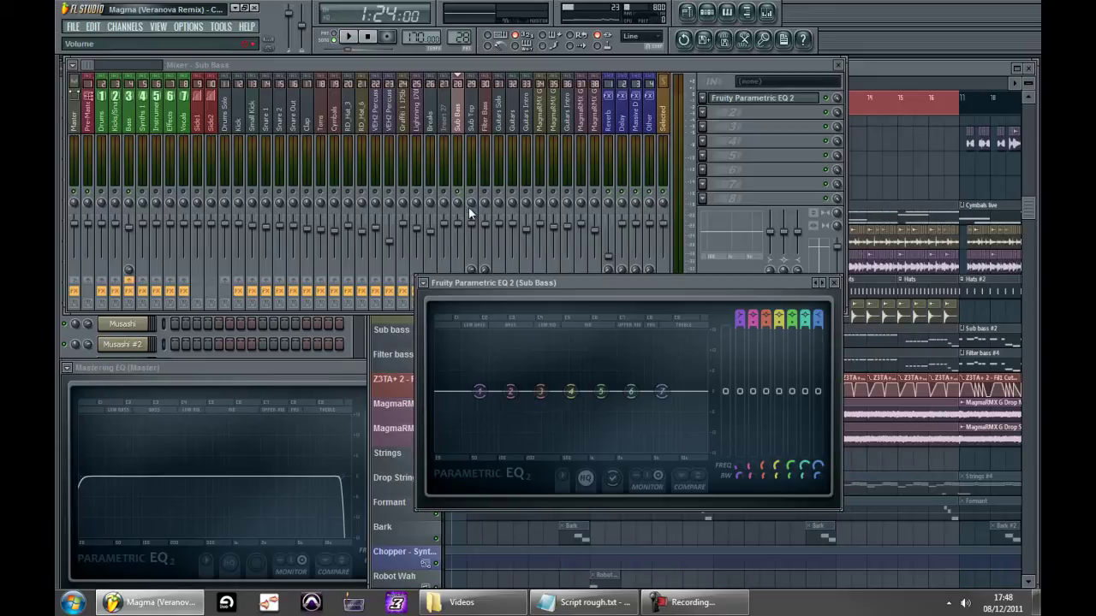
# Inspect the two Fruity Fast Dist effects on the Sub Top mixer track and play the drop to hear them
pyautogui.click(485, 280)
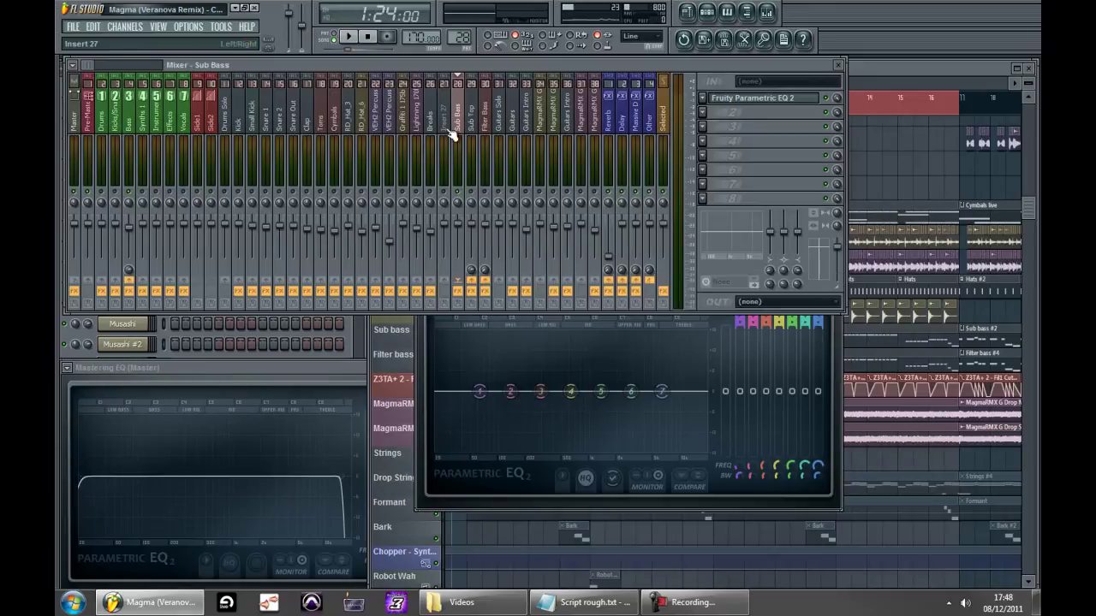
pyautogui.click(472, 115)
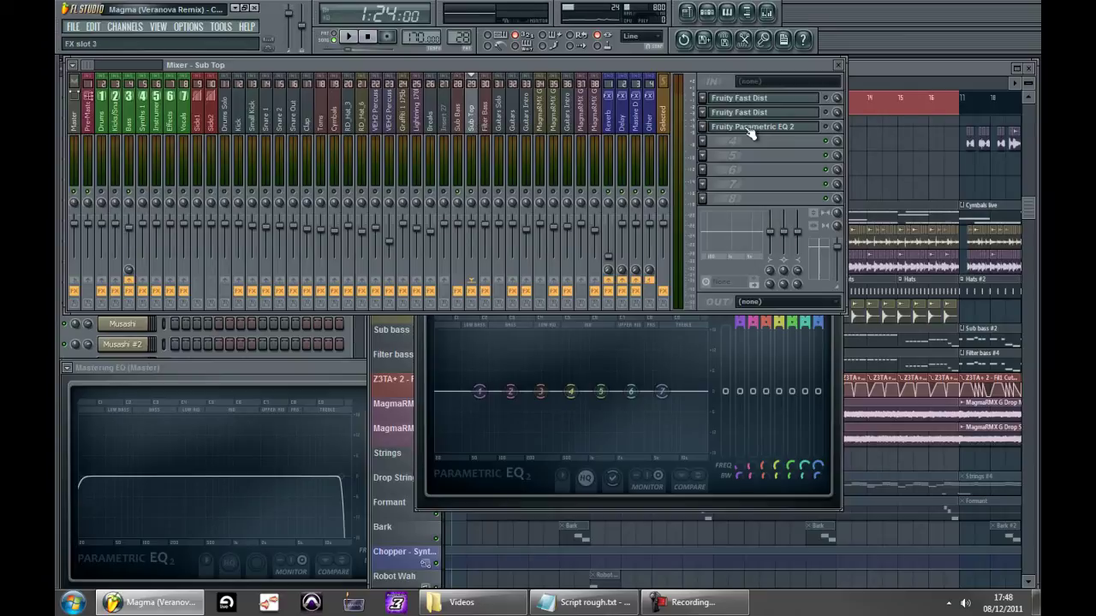
pyautogui.click(767, 99)
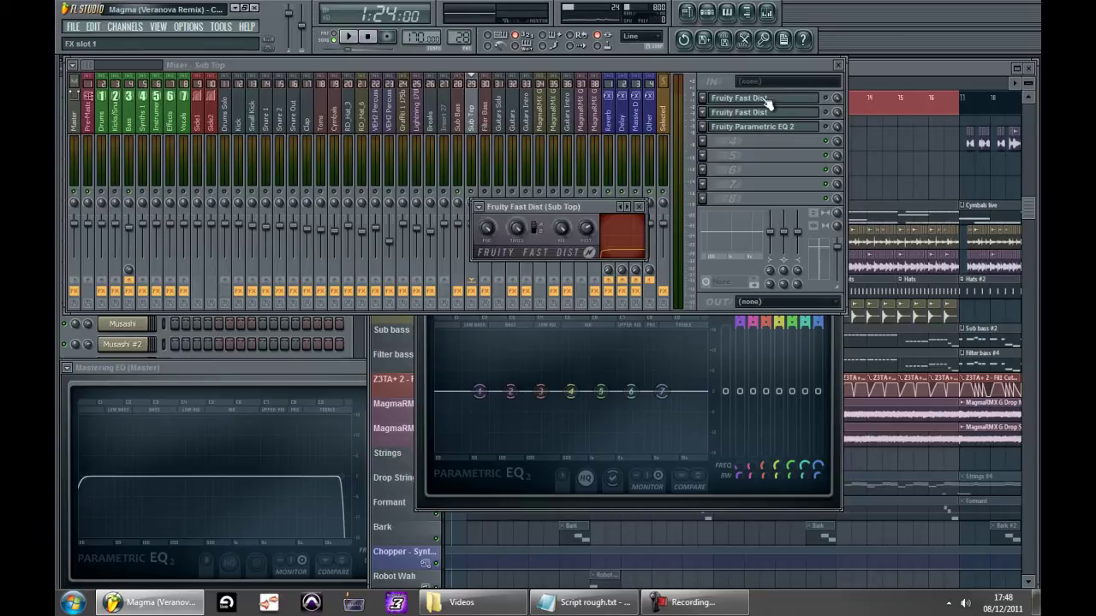
pyautogui.click(829, 104)
pyautogui.click(809, 116)
pyautogui.click(835, 120)
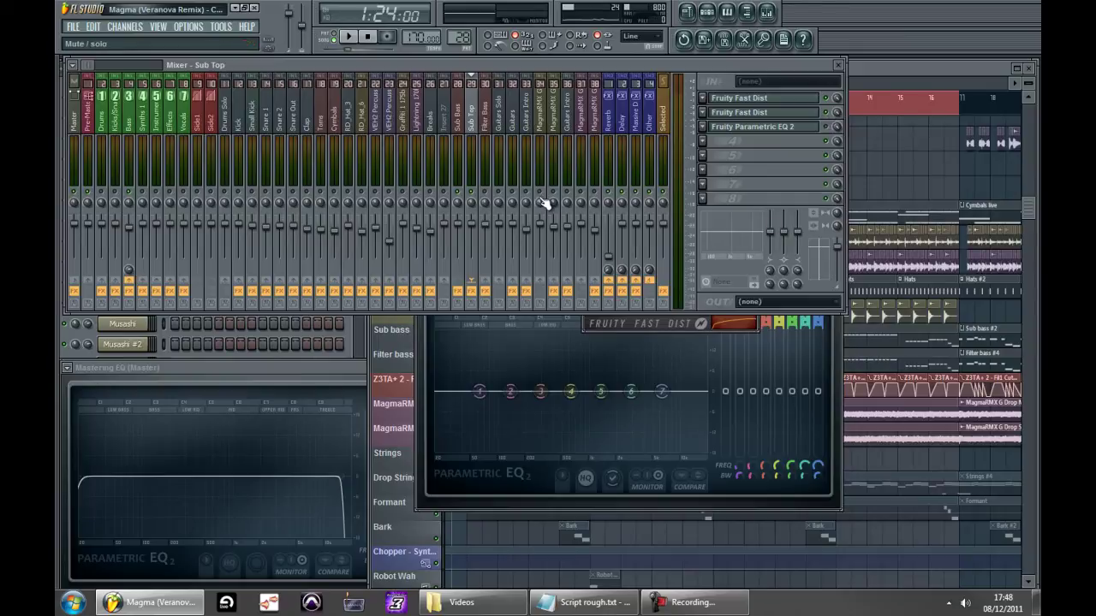
pyautogui.press('space')
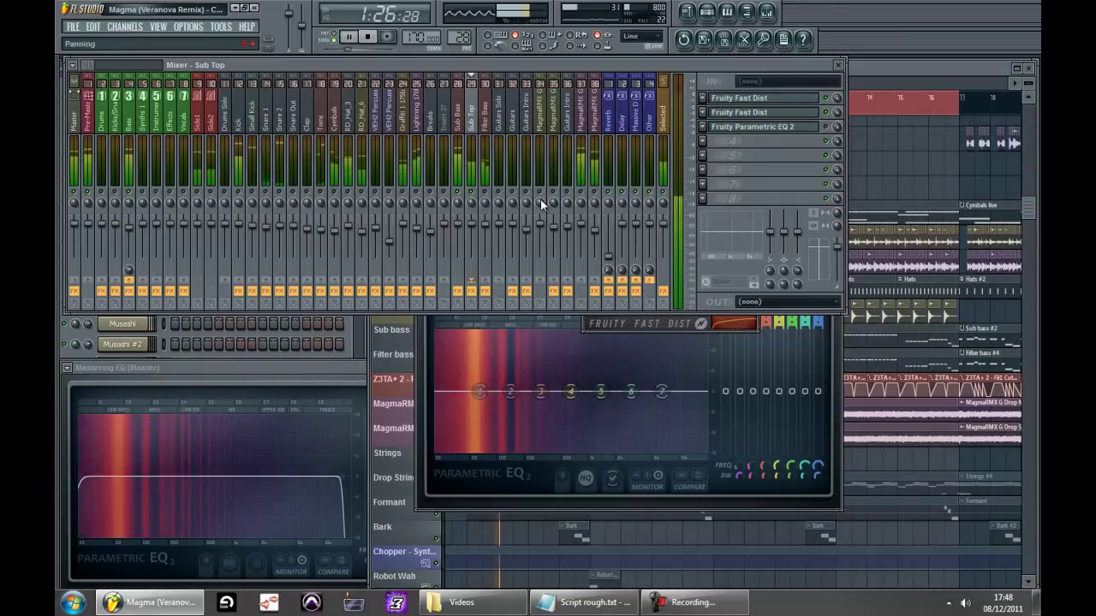
pyautogui.press('space')
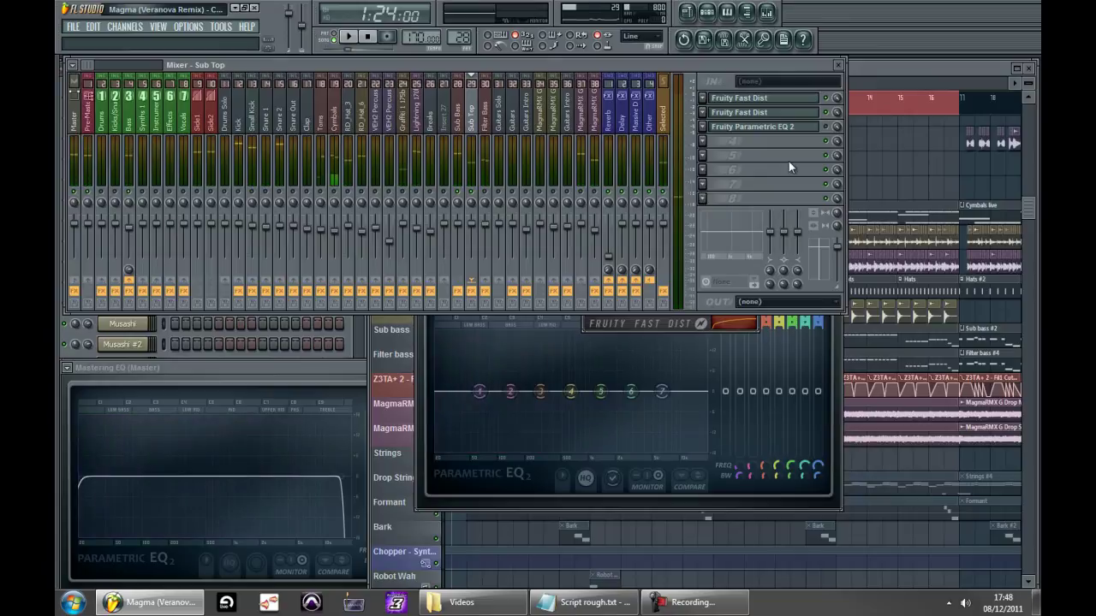
# Open Fruity Parametric EQ 2 on the Sub Top track and examine its low cut during playback
pyautogui.click(808, 127)
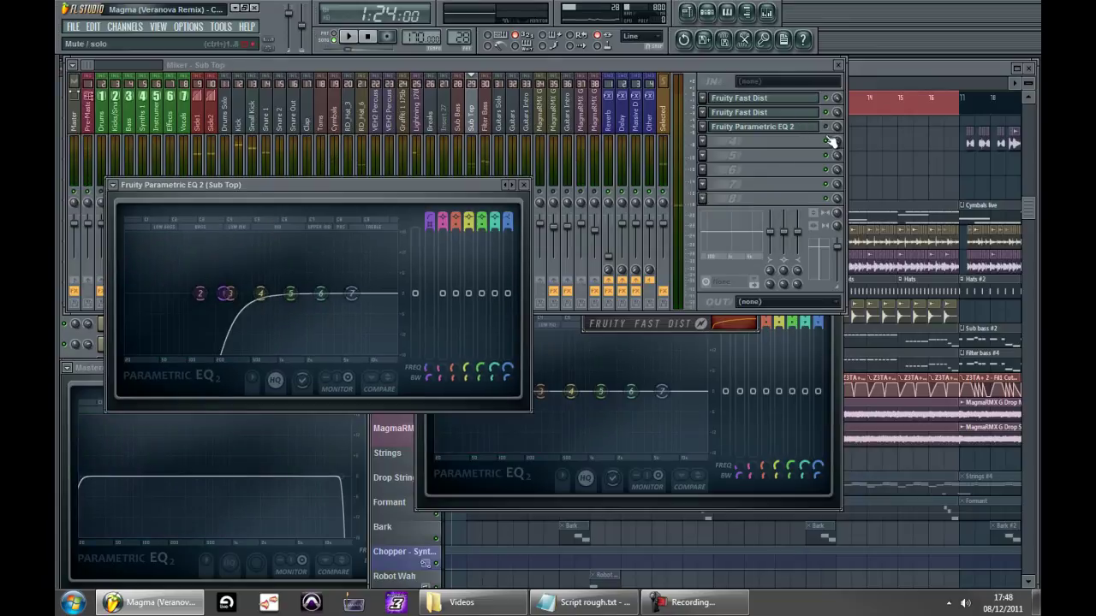
pyautogui.click(830, 141)
pyautogui.click(781, 128)
pyautogui.press('space')
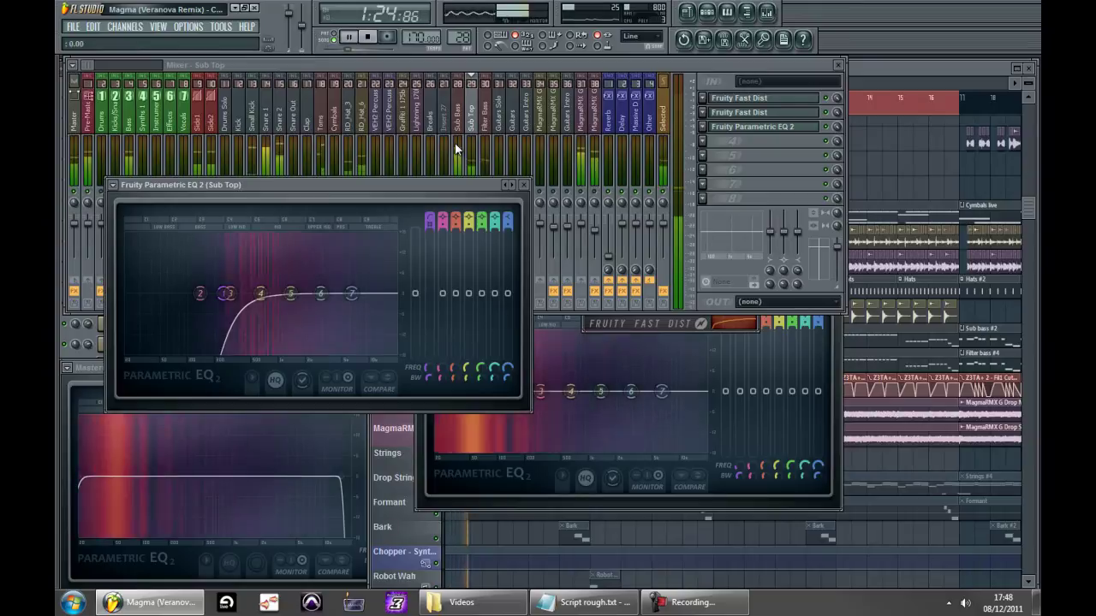
pyautogui.press('space')
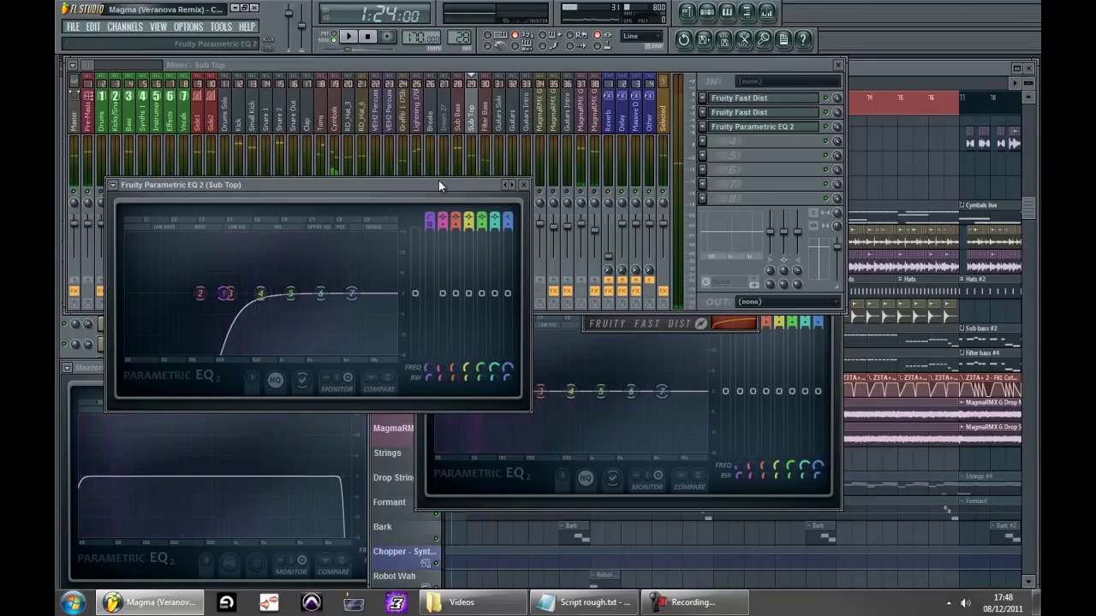
# Check the effects and routing of the Sub Bass, Sub Top and Bass bus tracks in the mixer
pyautogui.click(456, 147)
pyautogui.click(458, 120)
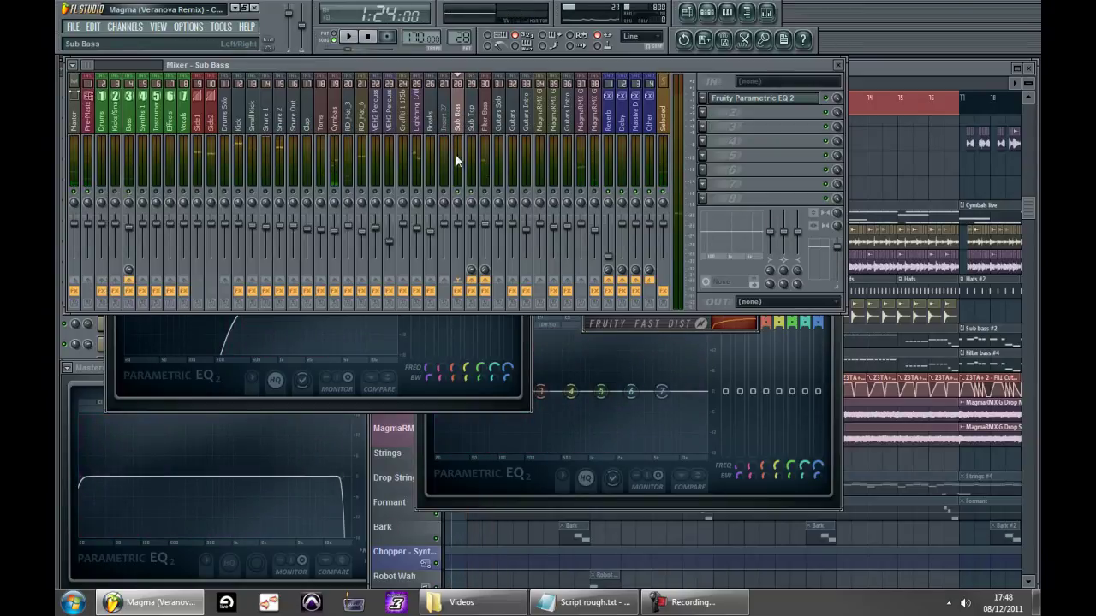
pyautogui.click(131, 125)
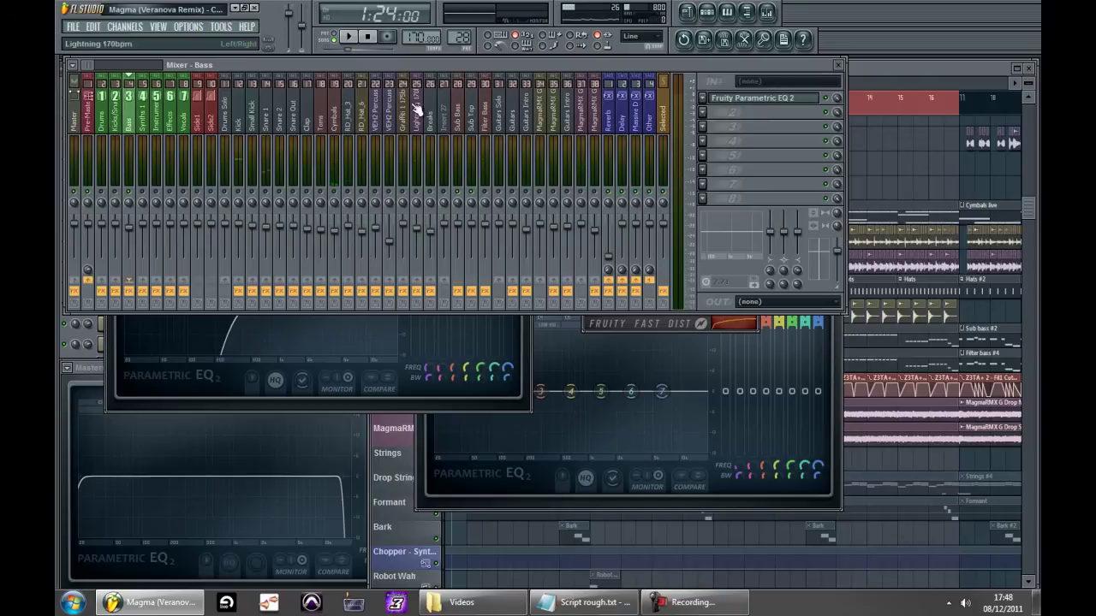
pyautogui.click(477, 126)
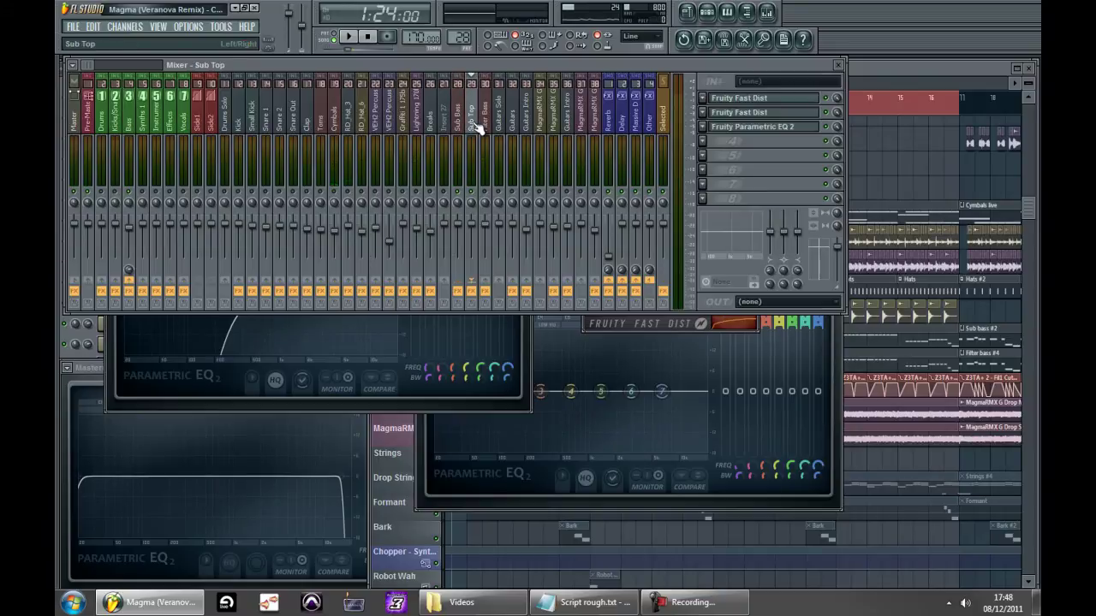
pyautogui.click(133, 125)
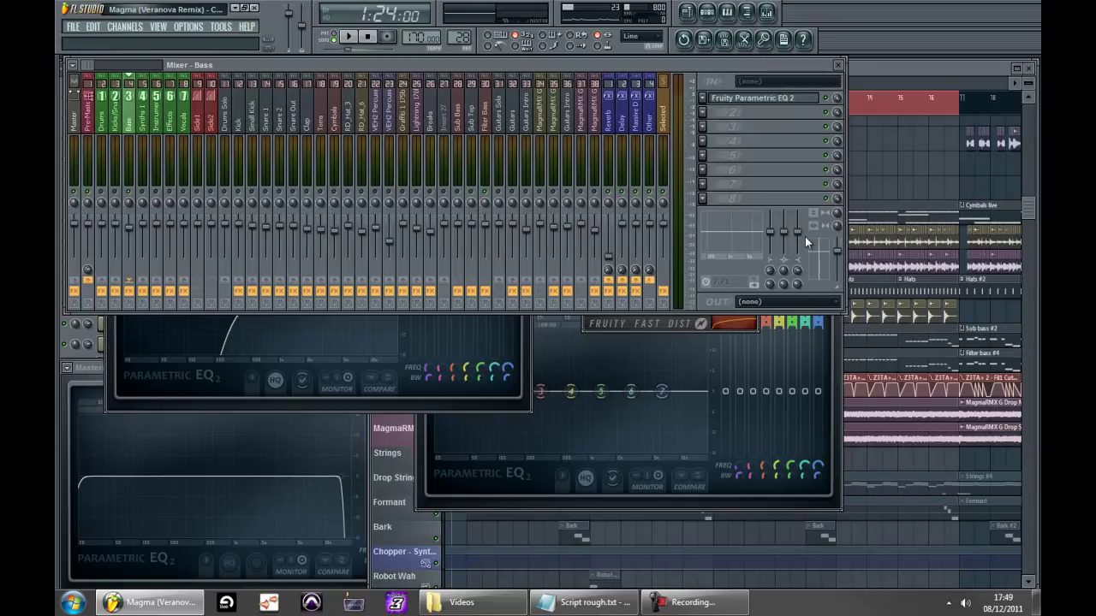
# Play the drop and bring the playlist forward to follow the Filter bass pattern
pyautogui.press('space')
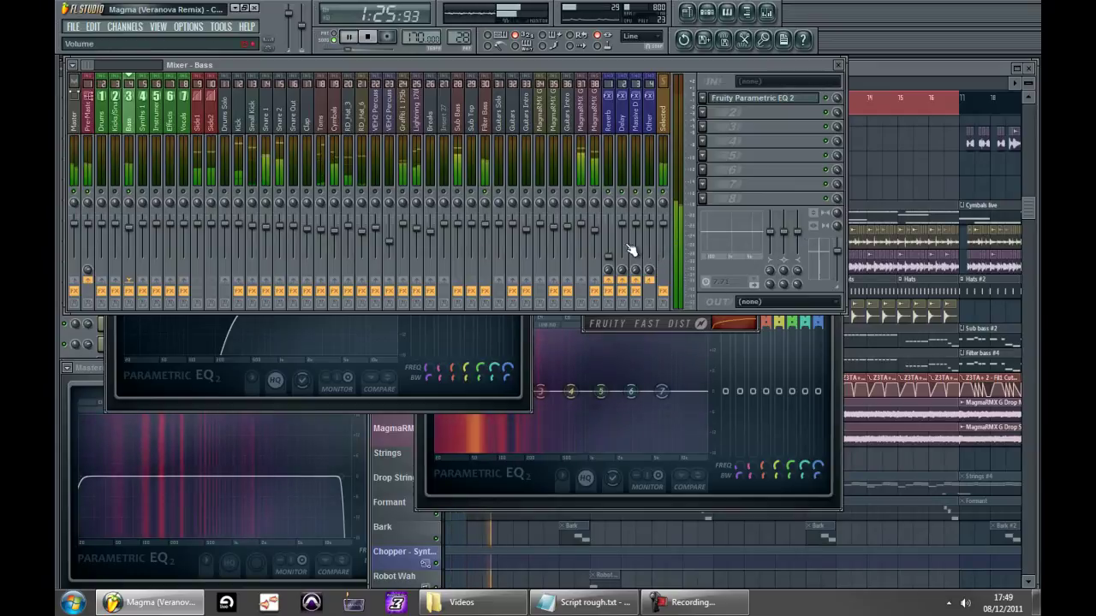
pyautogui.click(868, 184)
pyautogui.moveTo(494, 374); pyautogui.dragTo(741, 368)
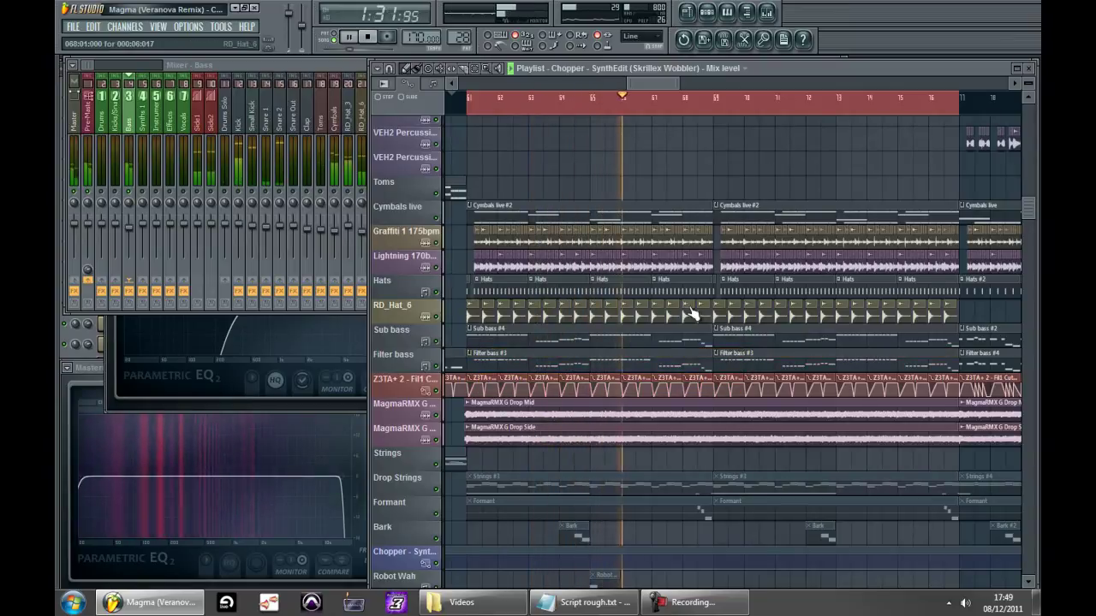
pyautogui.press('space')
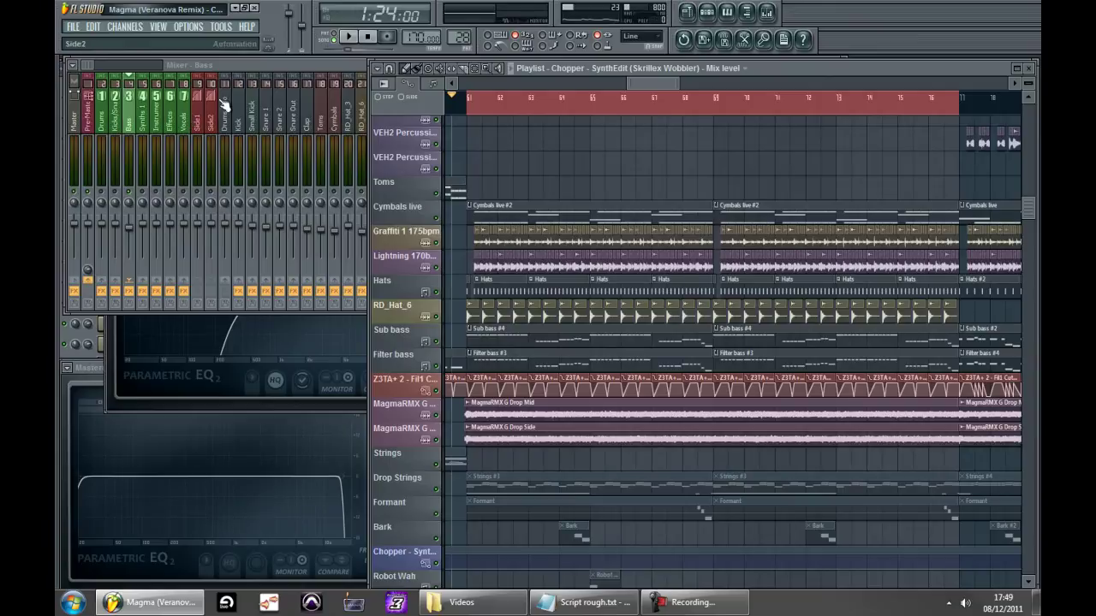
# Open the CMFuzz effect on the Filter Bass mixer track and play the drop to hear it
pyautogui.click(285, 64)
pyautogui.click(487, 124)
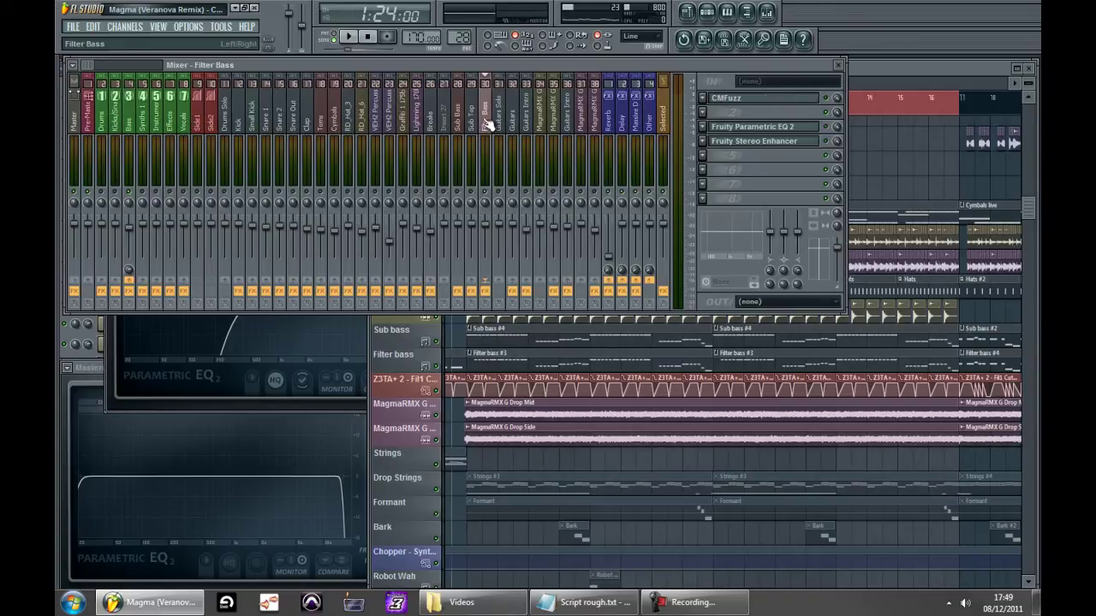
pyautogui.click(765, 101)
pyautogui.click(833, 103)
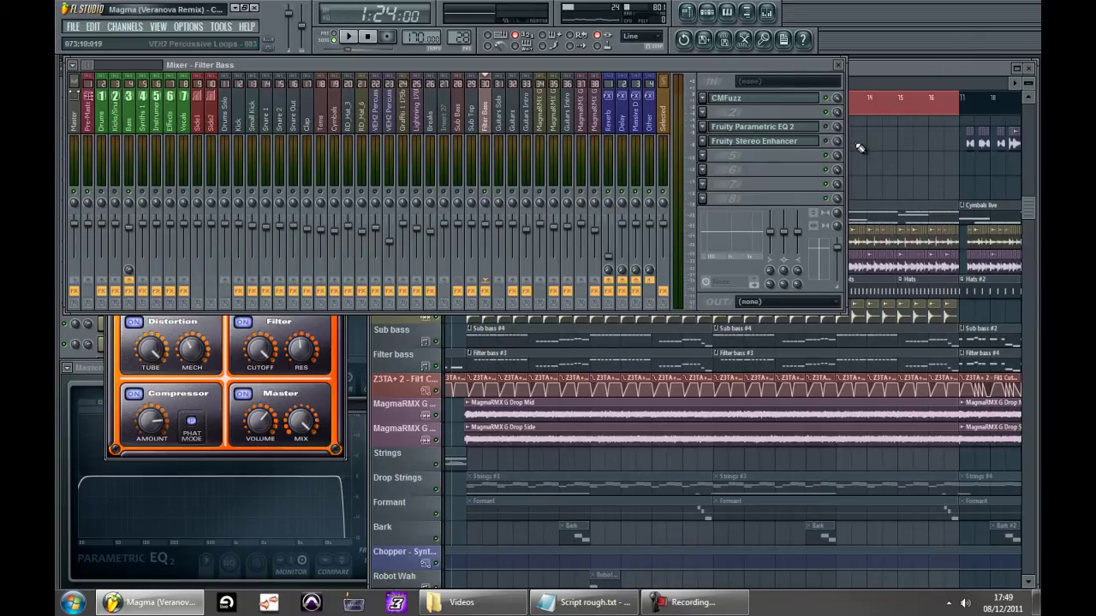
pyautogui.press('space')
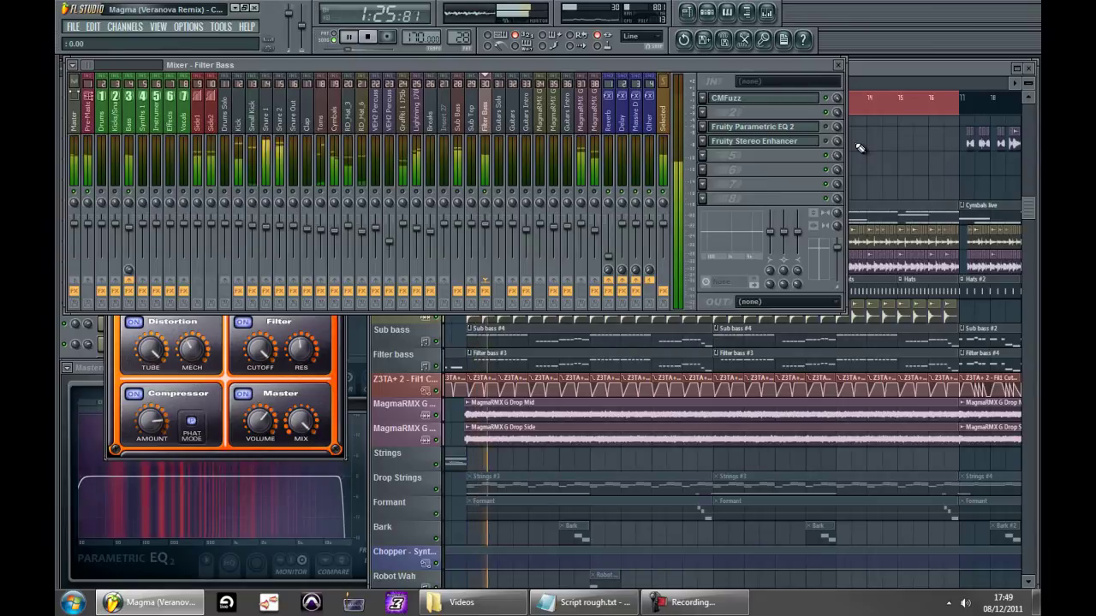
pyautogui.press('space')
# Open Fruity Parametric EQ 2 on the Filter Bass track and examine its low cut and narrow band 5 dip
pyautogui.click(816, 127)
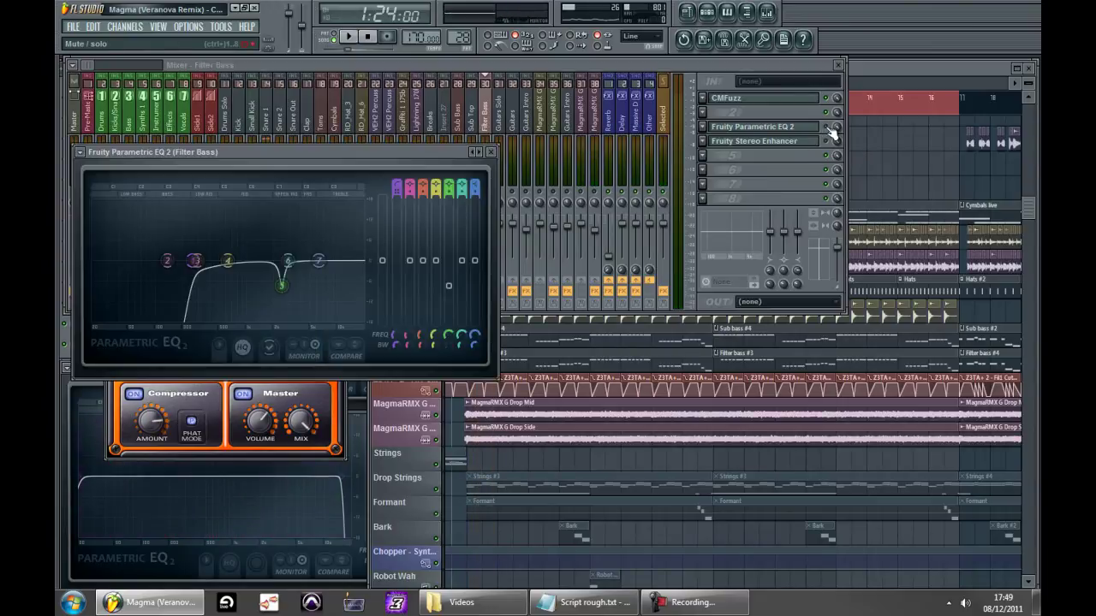
pyautogui.click(817, 135)
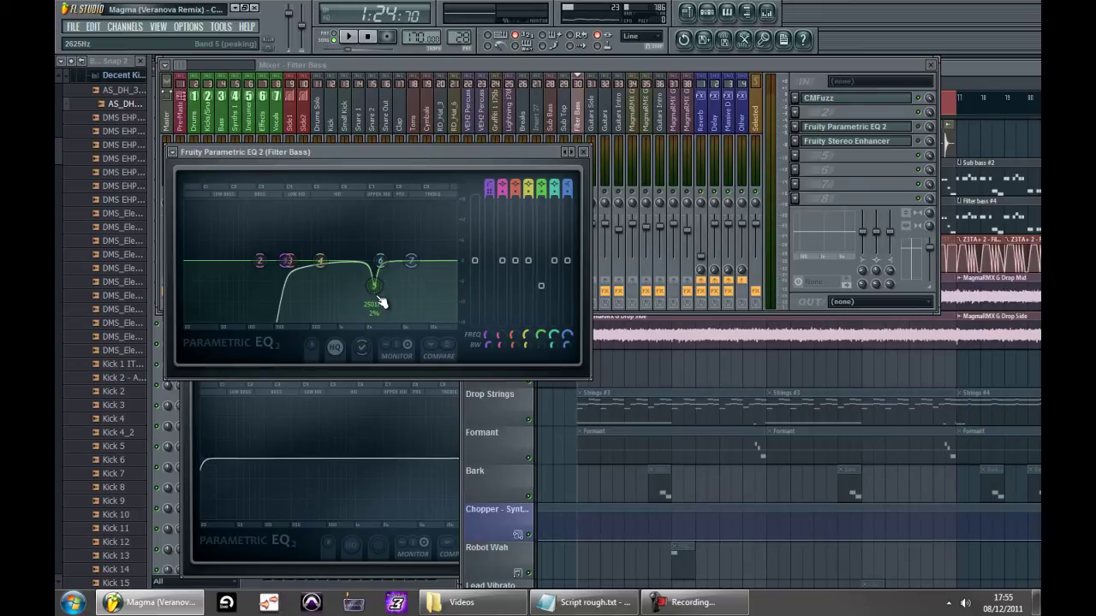
# Open Fruity Stereo Enhancer on the Filter Bass track, place it below the mixer and listen to its effect during the drop
pyautogui.moveTo(289, 249); pyautogui.dragTo(283, 304)
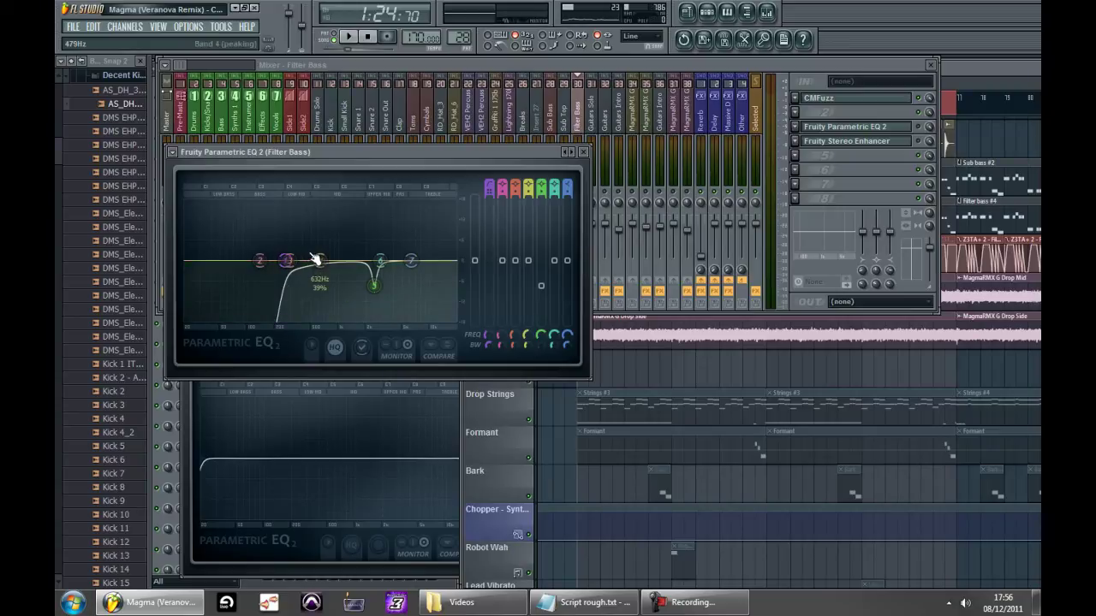
pyautogui.press('F9')
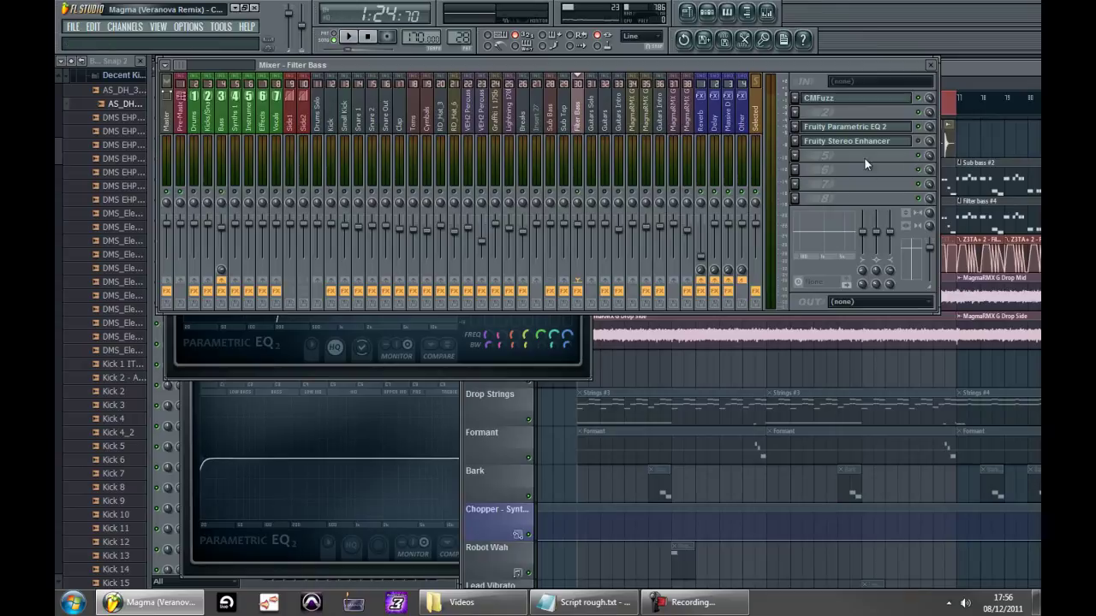
pyautogui.click(881, 142)
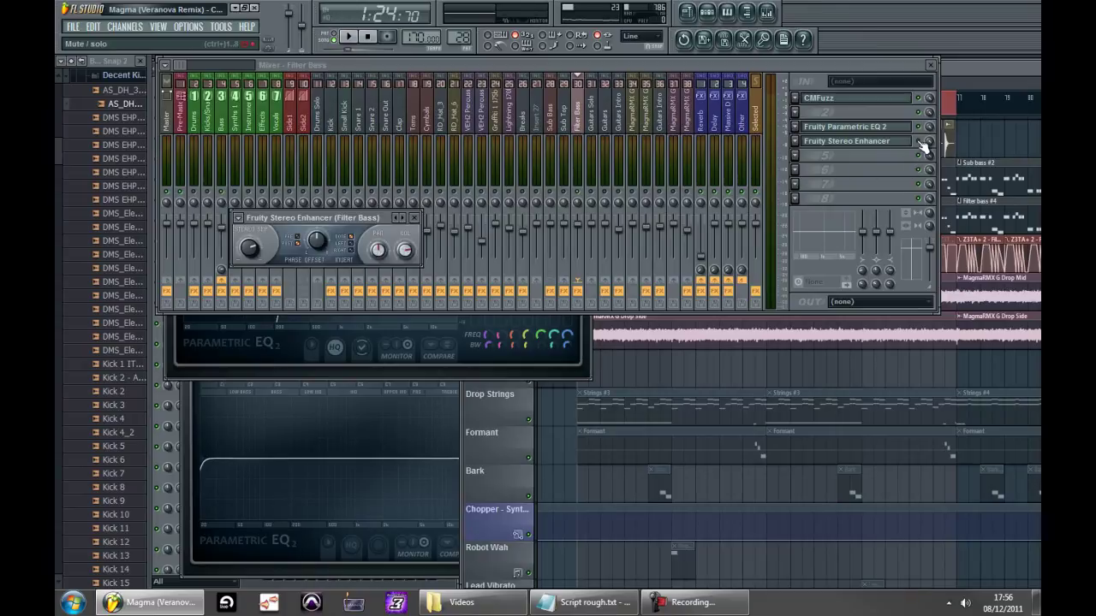
pyautogui.click(894, 144)
pyautogui.click(892, 143)
pyautogui.moveTo(293, 215); pyautogui.dragTo(721, 368)
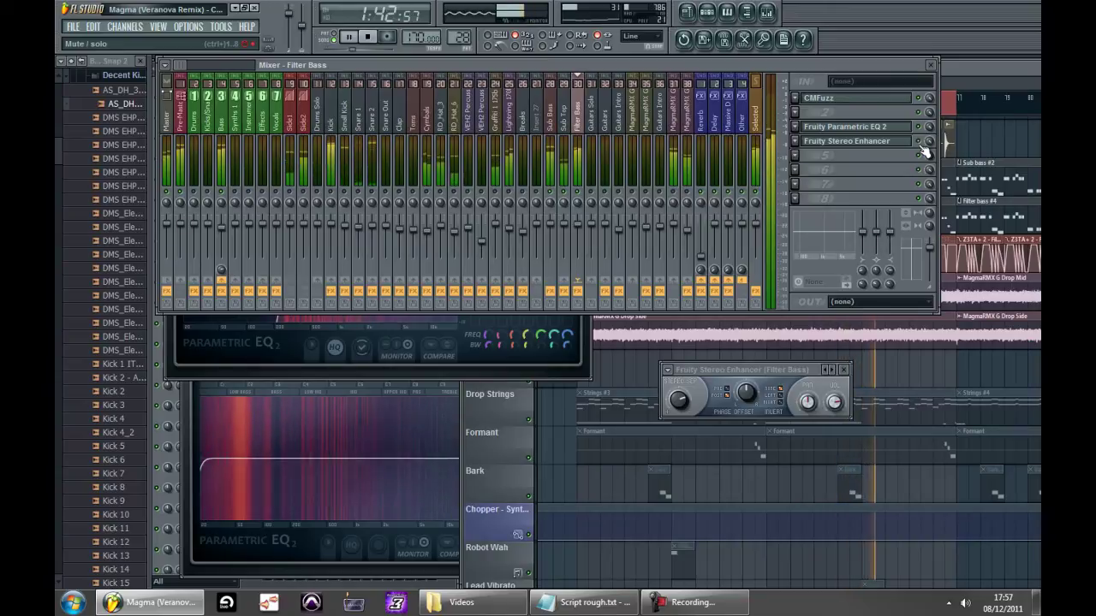
pyautogui.press('space')
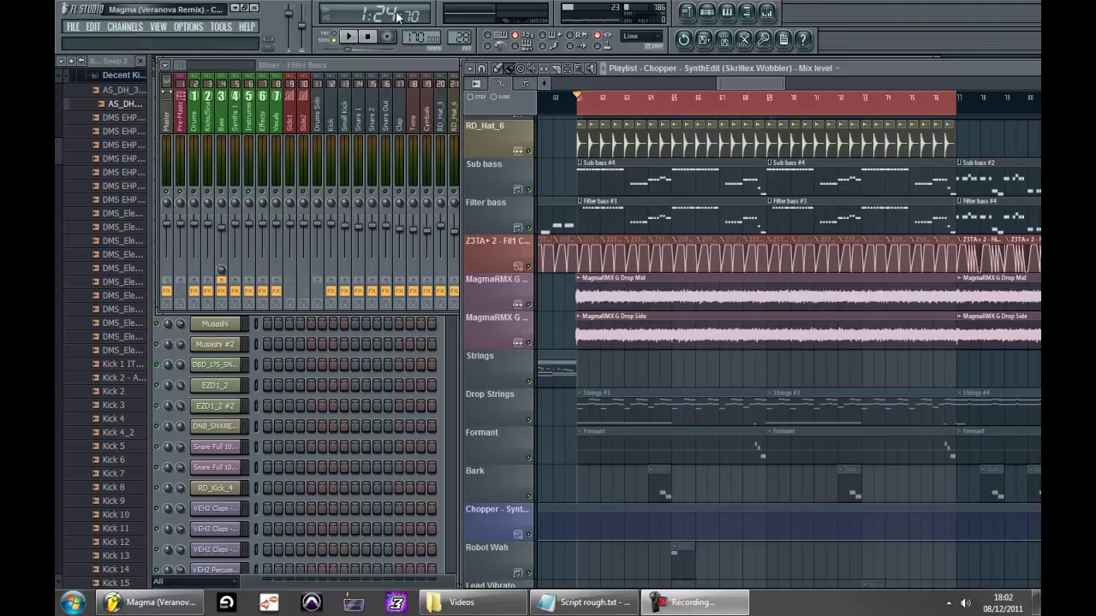
# Bring the mixer forward and play the drop to hear the full mix
pyautogui.click(434, 64)
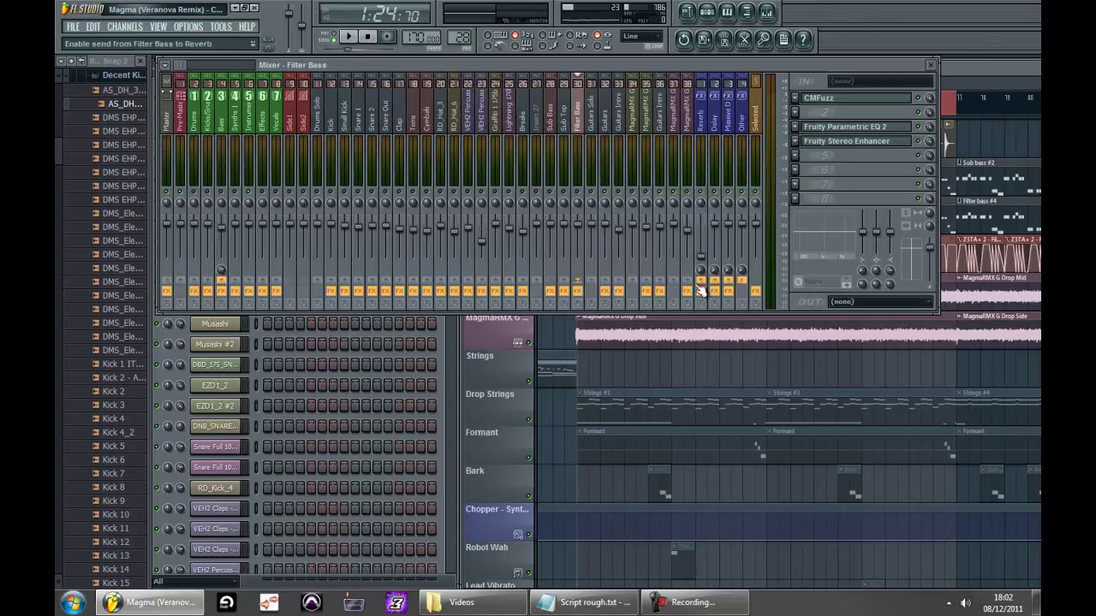
pyautogui.press('space')
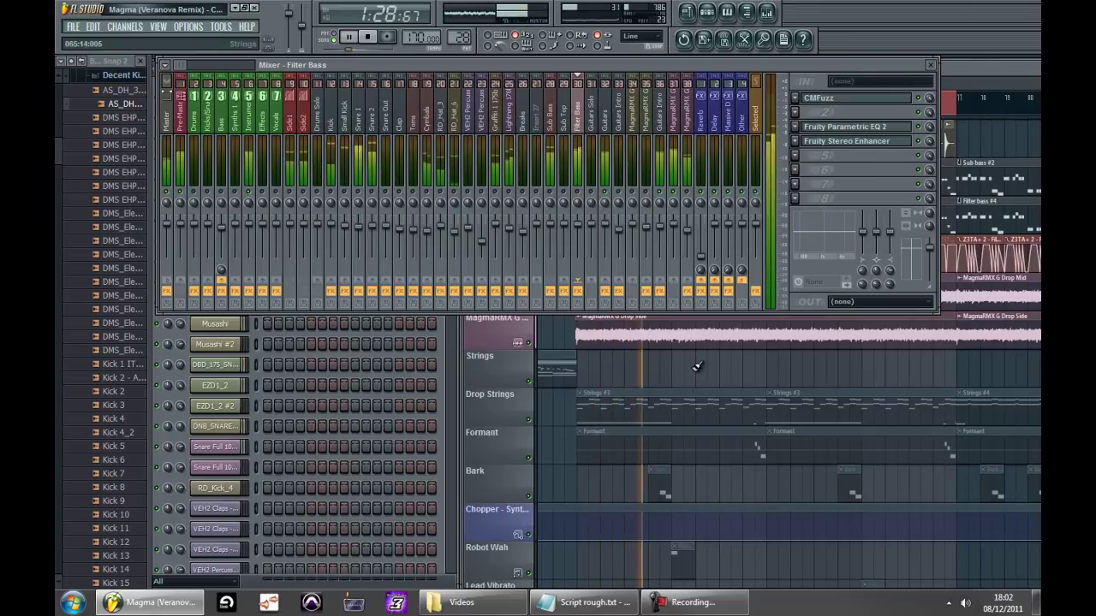
pyautogui.press('space')
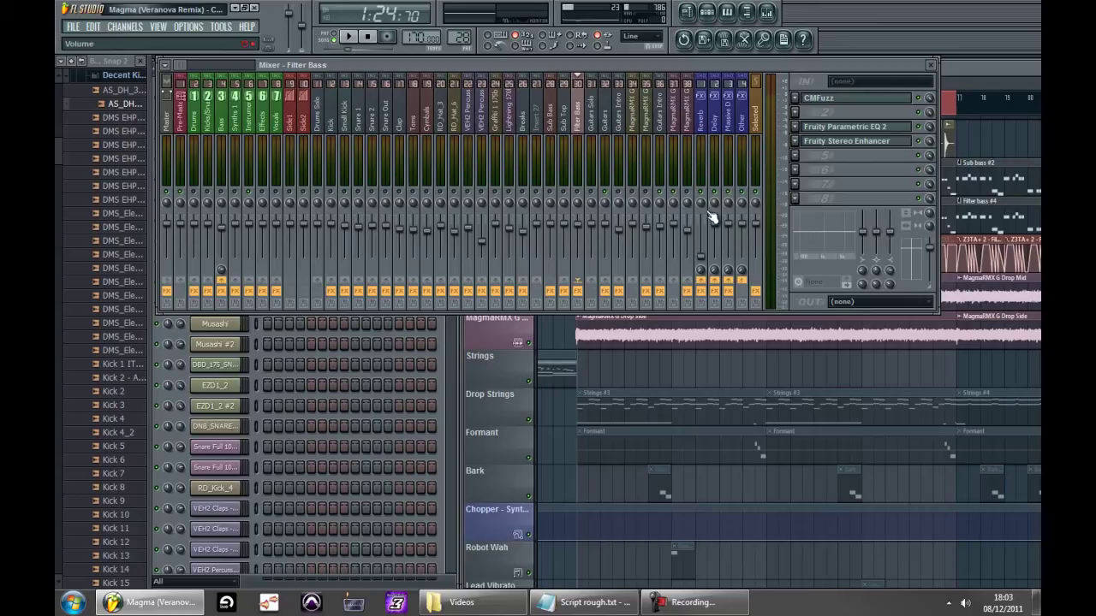
# Select the first MagmaRMX G Drop Mid mixer track and play the drop to watch its level
pyautogui.click(676, 127)
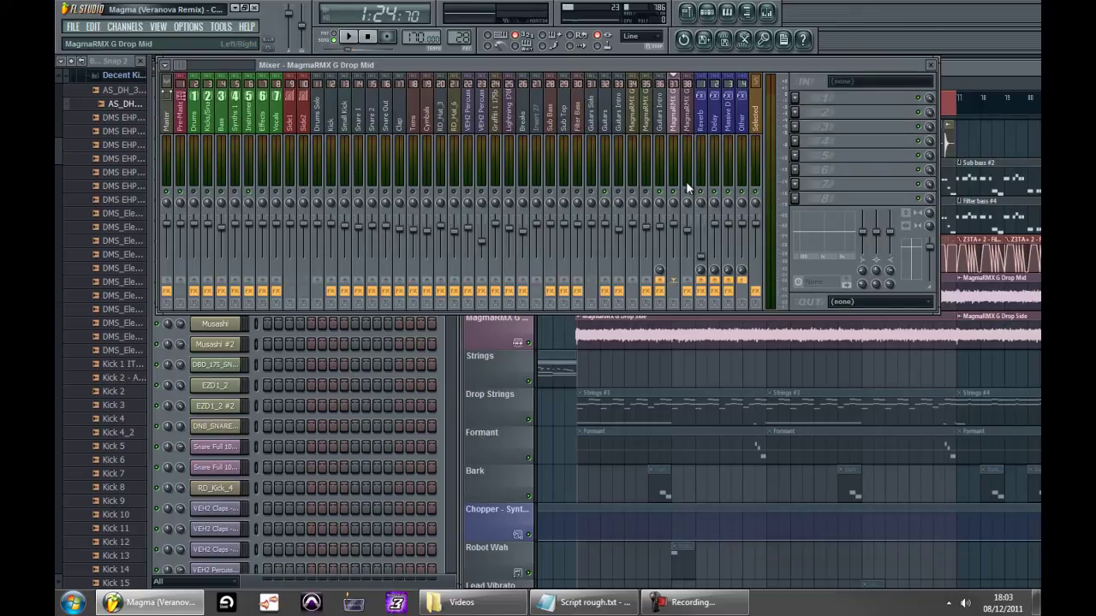
pyautogui.press('space')
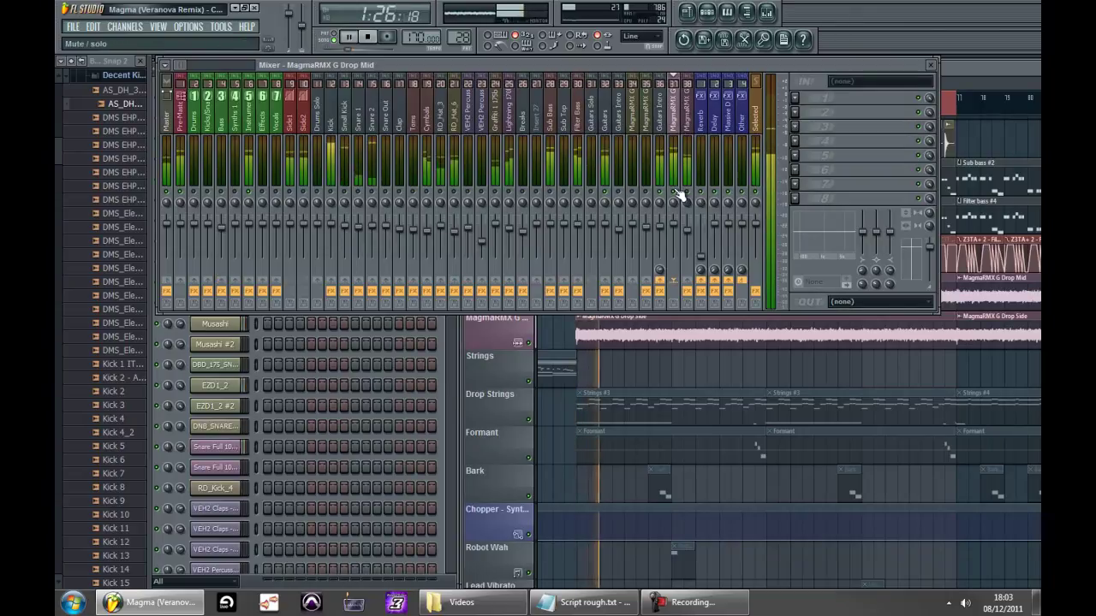
pyautogui.press('space')
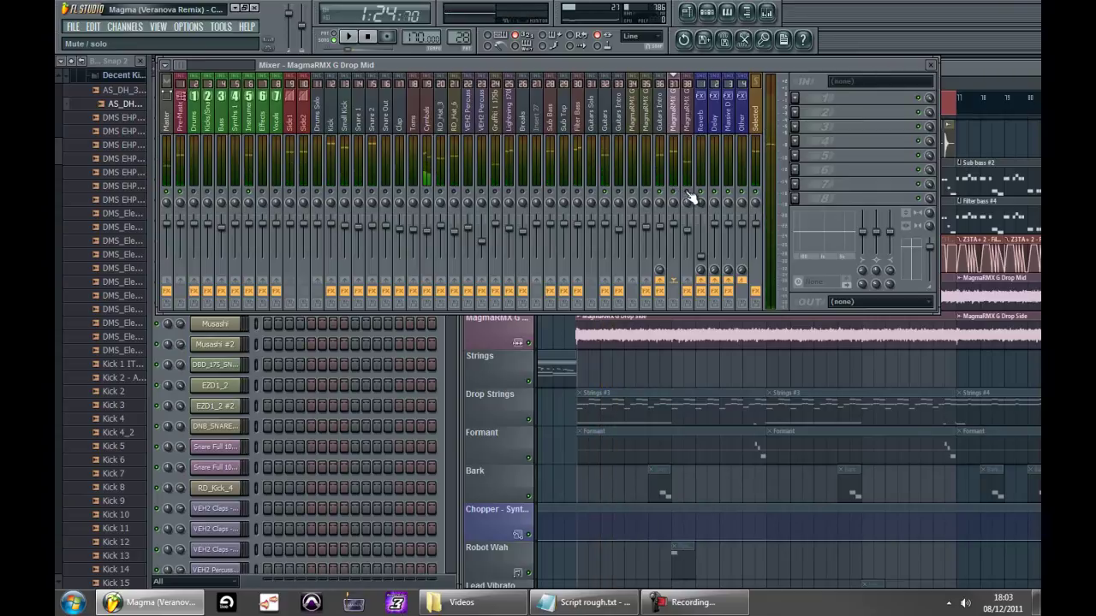
# Open Fruity Stereo Enhancer on the second MagmaRMX G Drop track and examine its phase inversion while playing the drop
pyautogui.click(687, 156)
pyautogui.click(886, 117)
pyautogui.moveTo(274, 185); pyautogui.dragTo(531, 375)
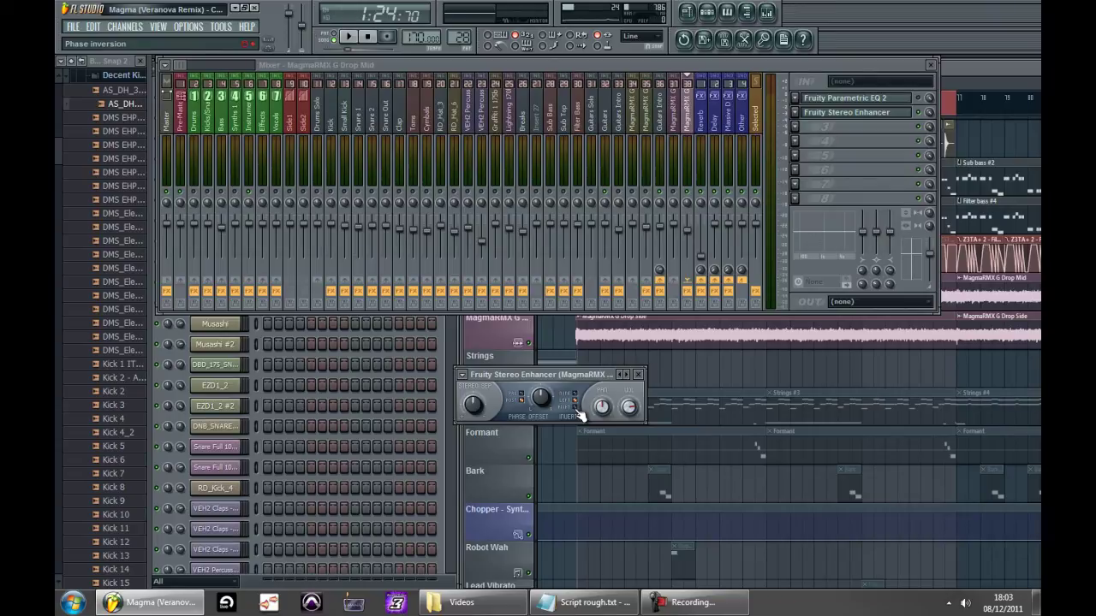
pyautogui.press('space')
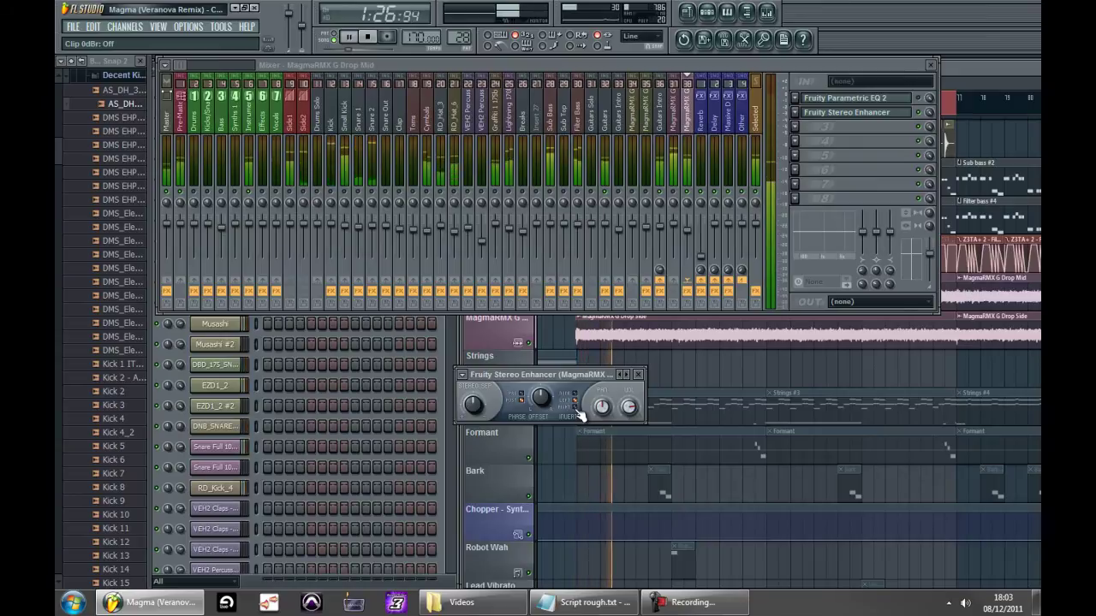
pyautogui.press('space')
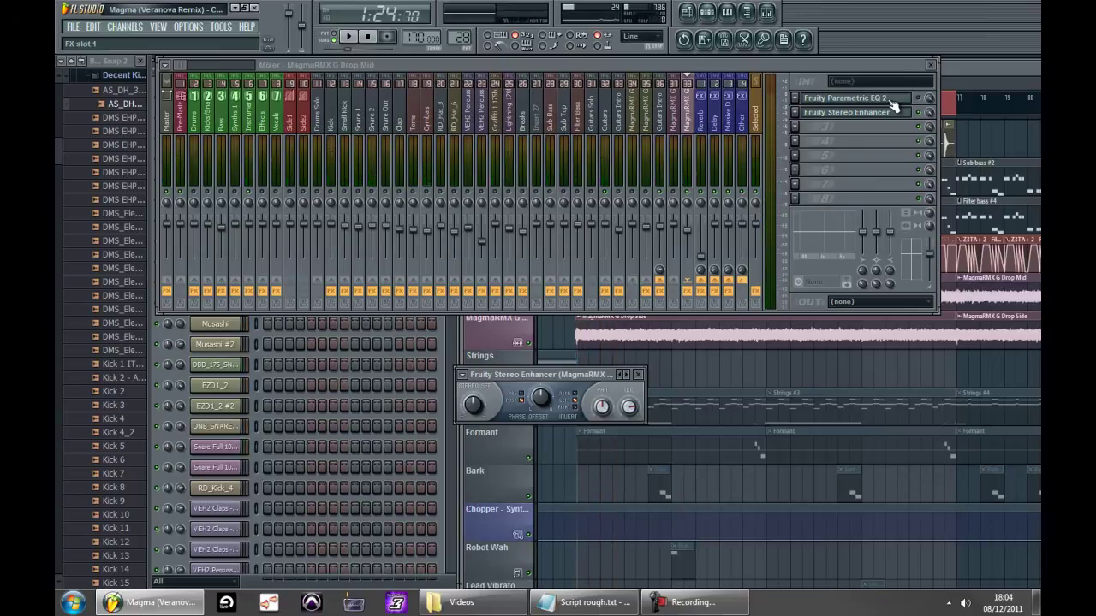
# Open the same track's Fruity Parametric EQ 2 below the mixer and examine its low cut against the drop's spectrum
pyautogui.click(890, 101)
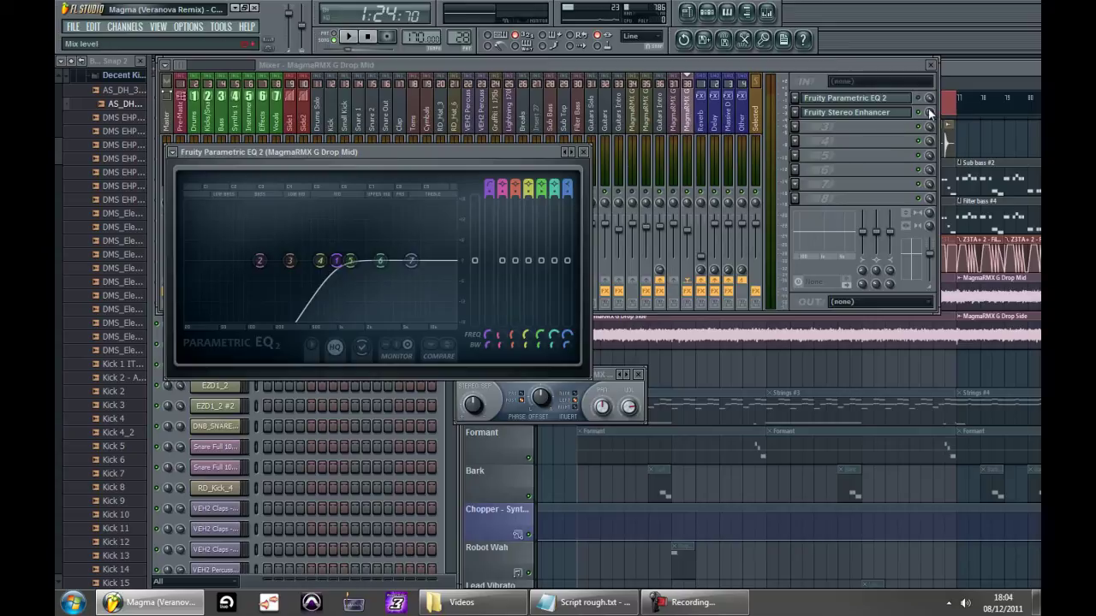
pyautogui.click(924, 101)
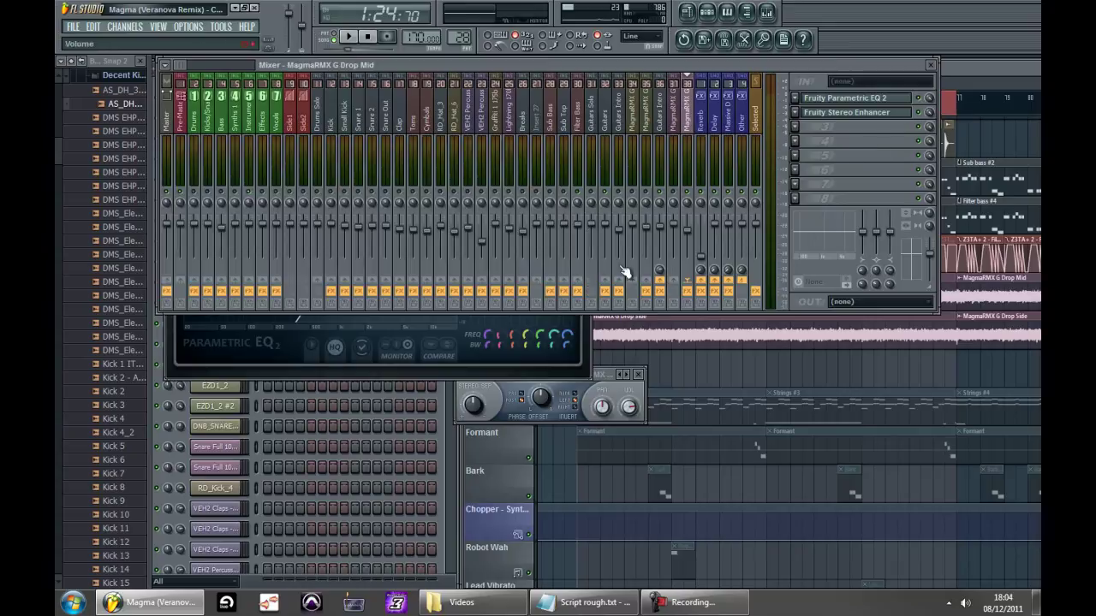
pyautogui.click(458, 347)
pyautogui.moveTo(399, 165); pyautogui.dragTo(654, 346)
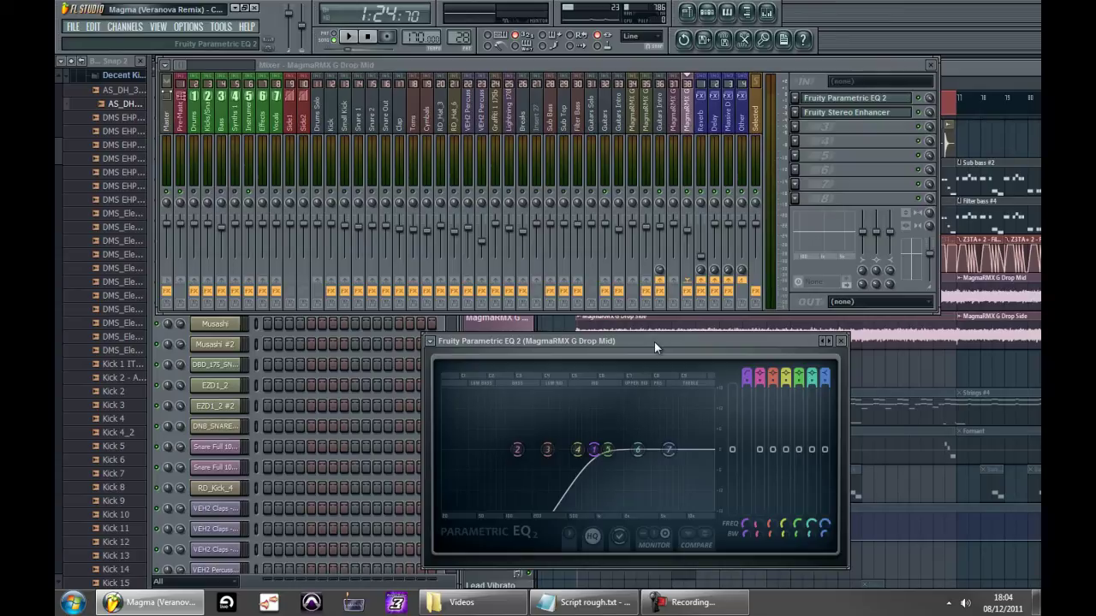
pyautogui.click(677, 194)
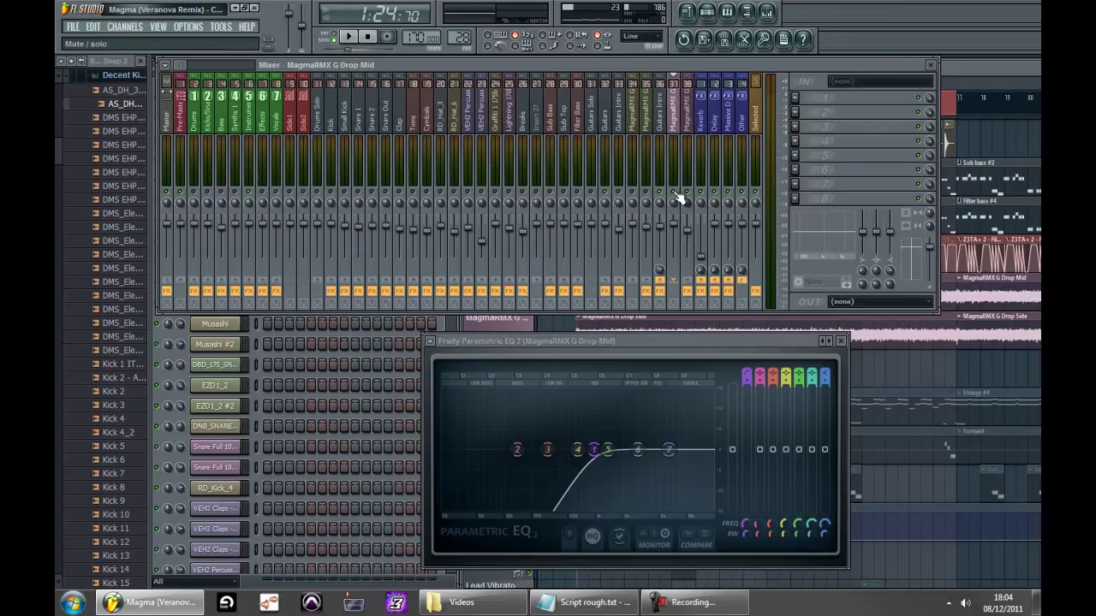
pyautogui.press('space')
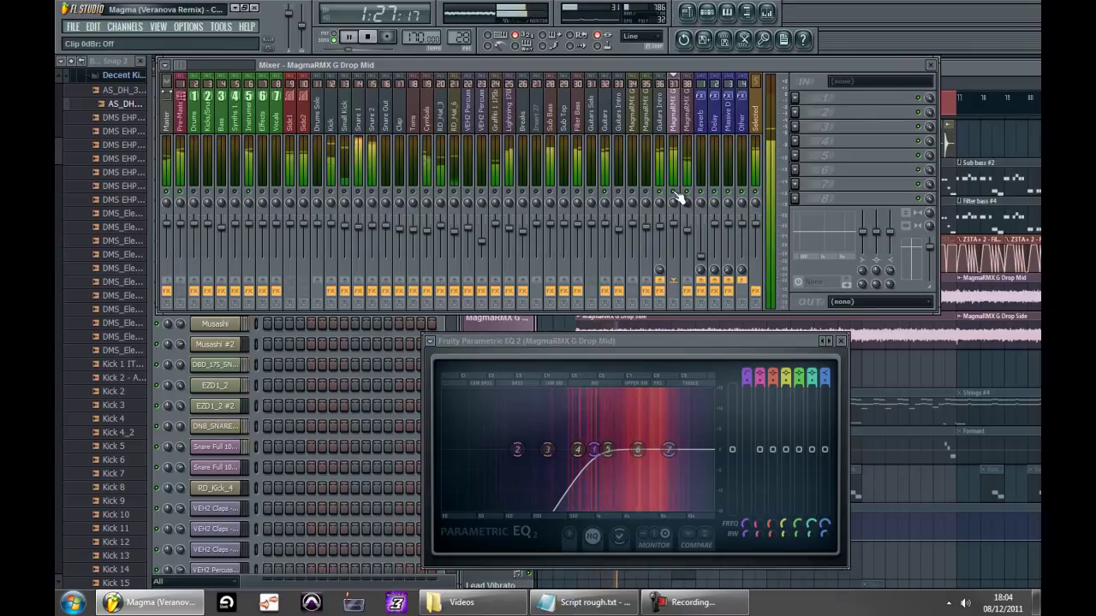
pyautogui.press('space')
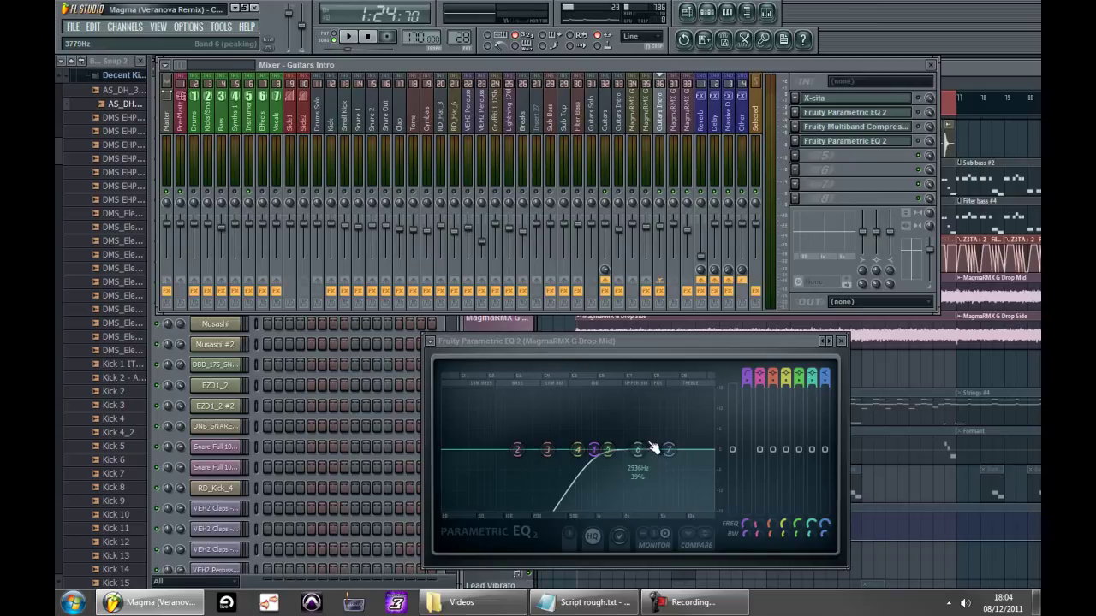
# Open the X-cita exciter on the Guitars Intro track, examine its high contour and play the drop to hear it
pyautogui.click(844, 101)
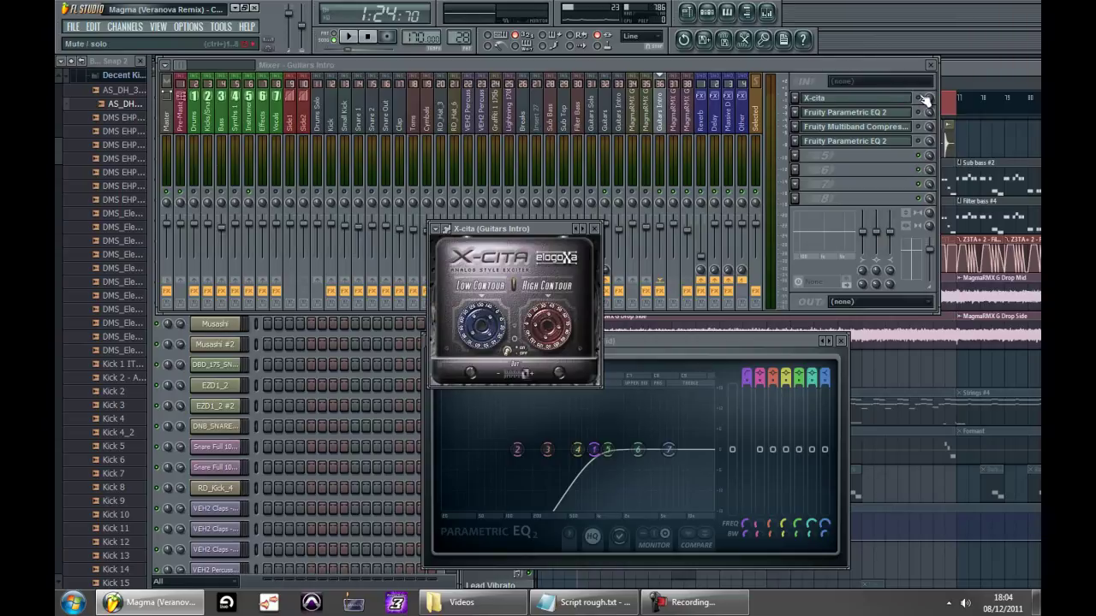
pyautogui.moveTo(532, 241); pyautogui.dragTo(799, 379)
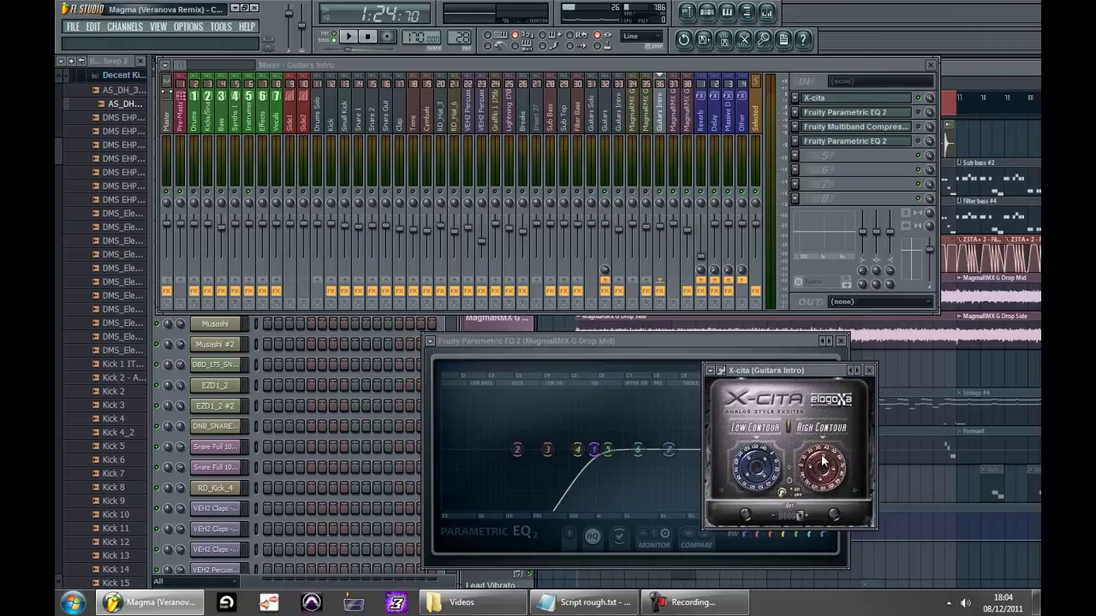
pyautogui.moveTo(817, 452); pyautogui.dragTo(831, 482)
pyautogui.press('space')
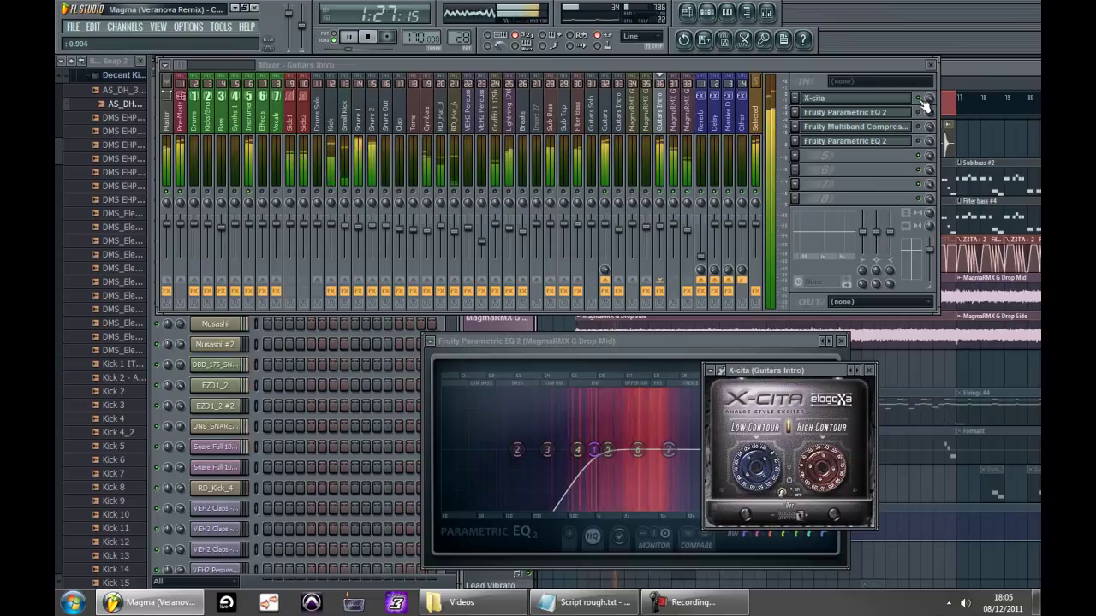
pyautogui.press('space')
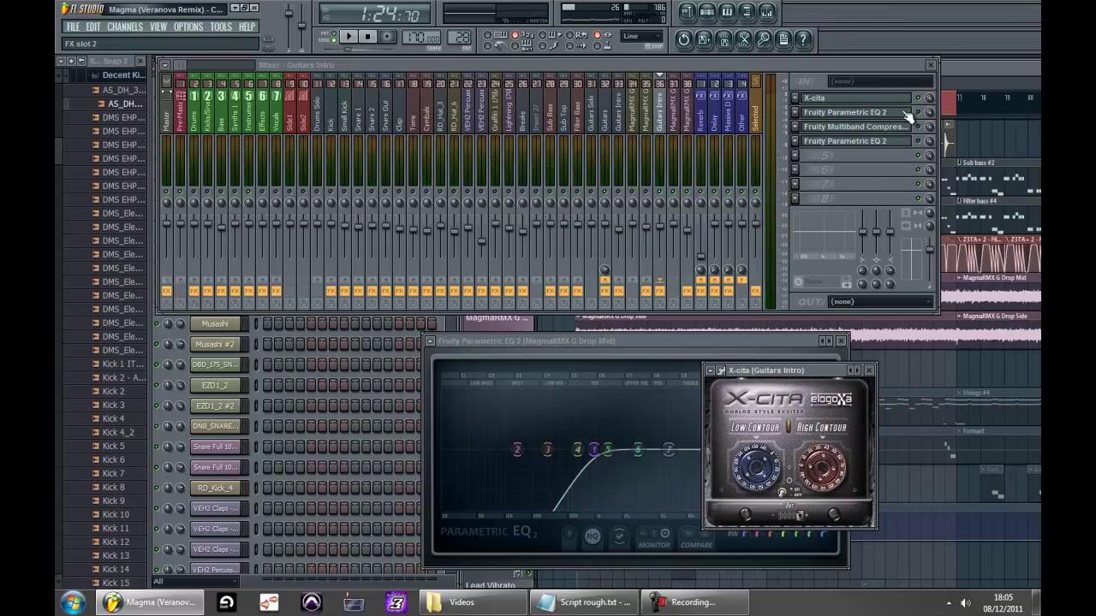
# Open the first Fruity Parametric EQ 2 on the Guitars Intro track and check its low cut during playback
pyautogui.click(906, 116)
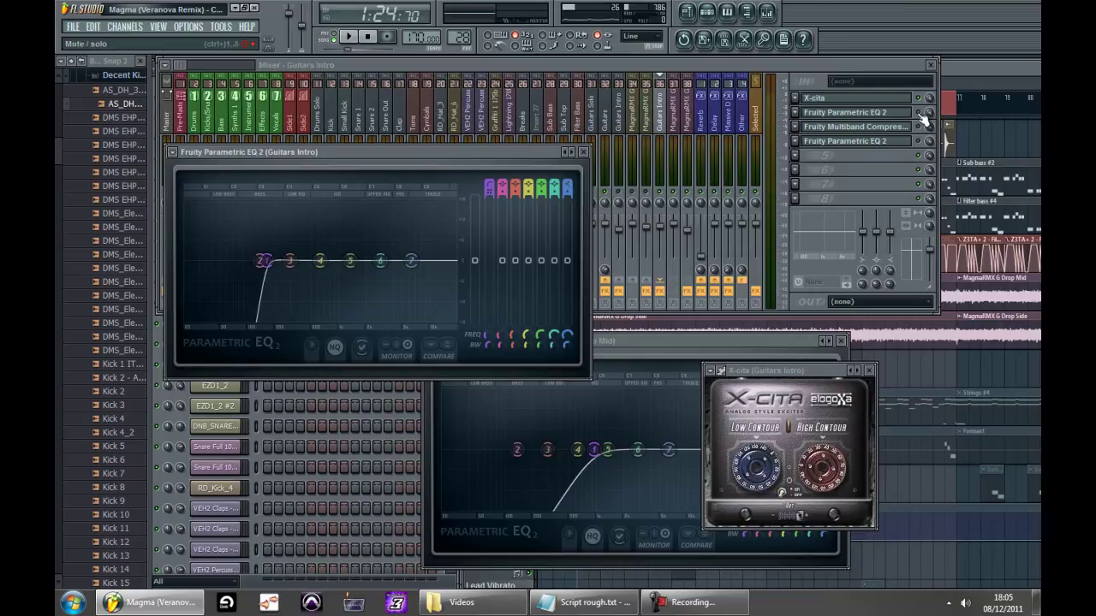
pyautogui.press('space')
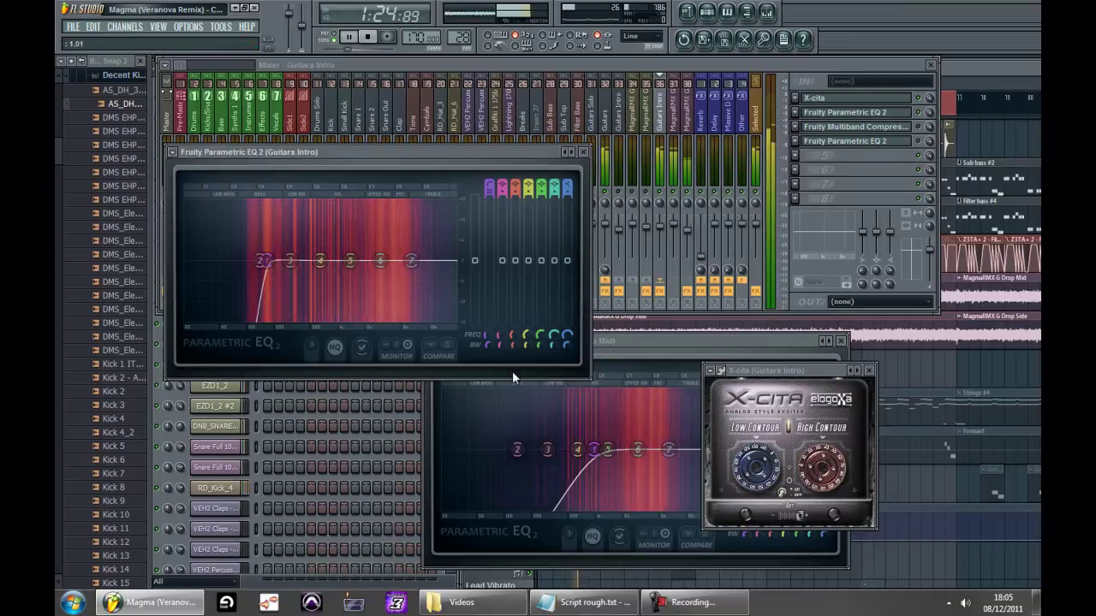
pyautogui.press('space')
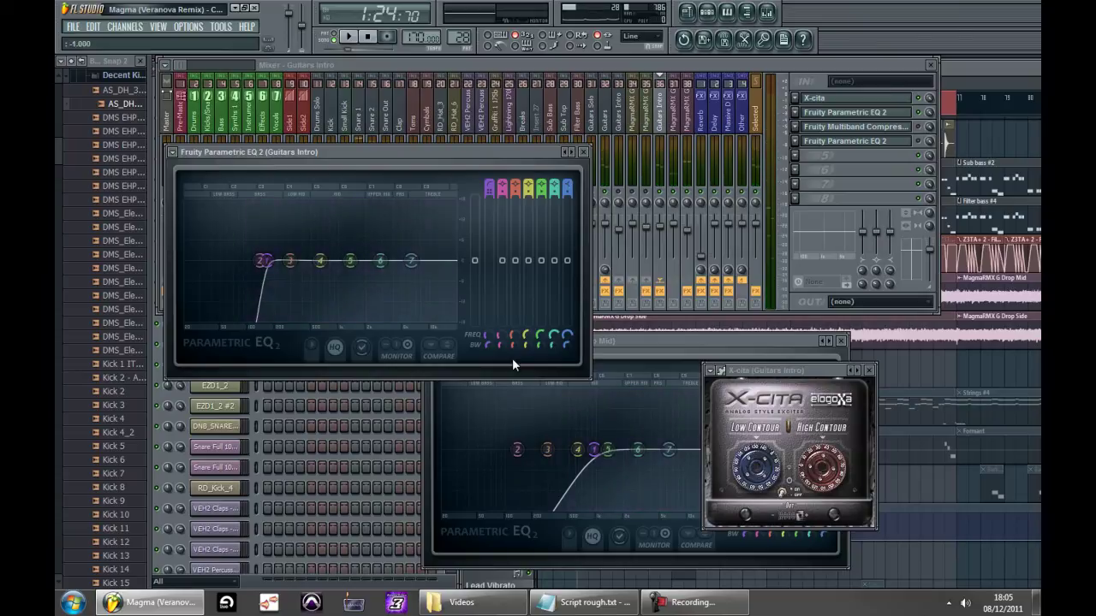
# Open Fruity Multiband Compressor on the Guitars Intro track, move it below the mixer and watch its bands during playback
pyautogui.click(860, 126)
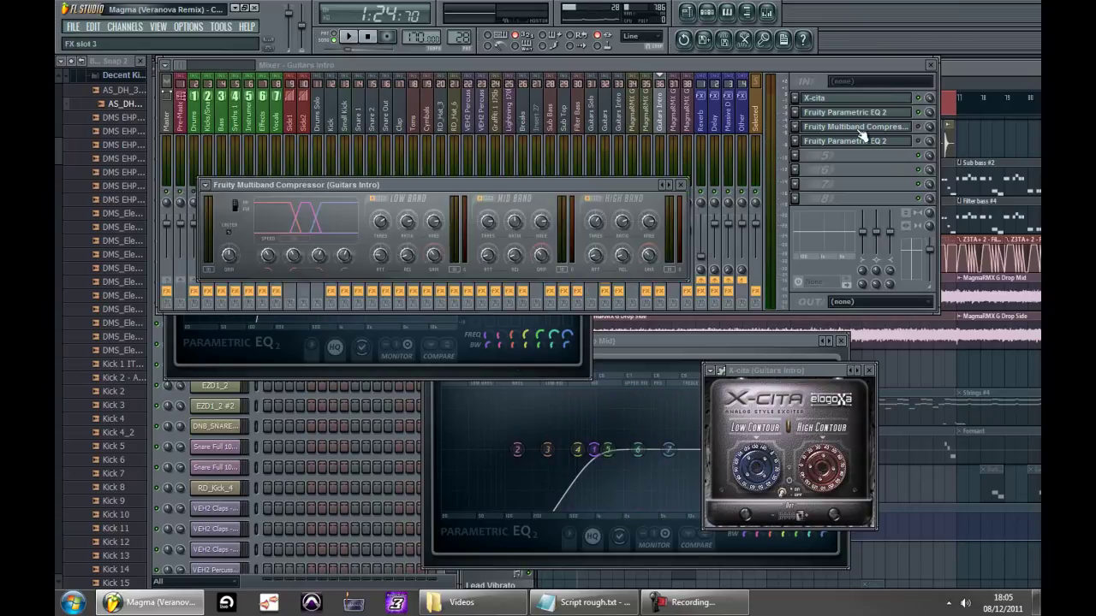
pyautogui.press('space')
pyautogui.moveTo(542, 188); pyautogui.dragTo(591, 402)
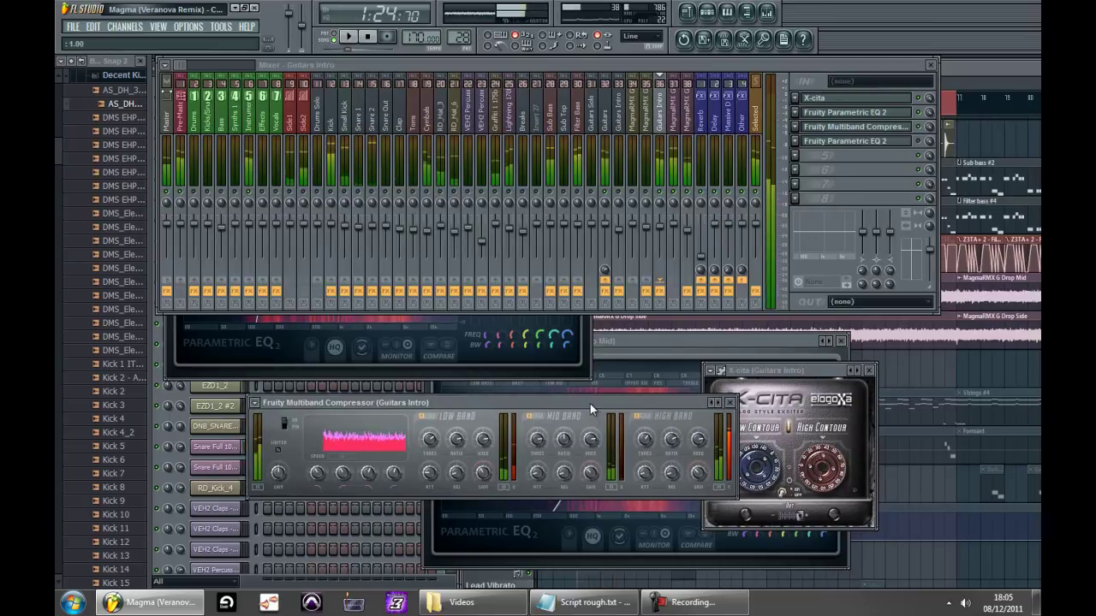
pyautogui.press('space')
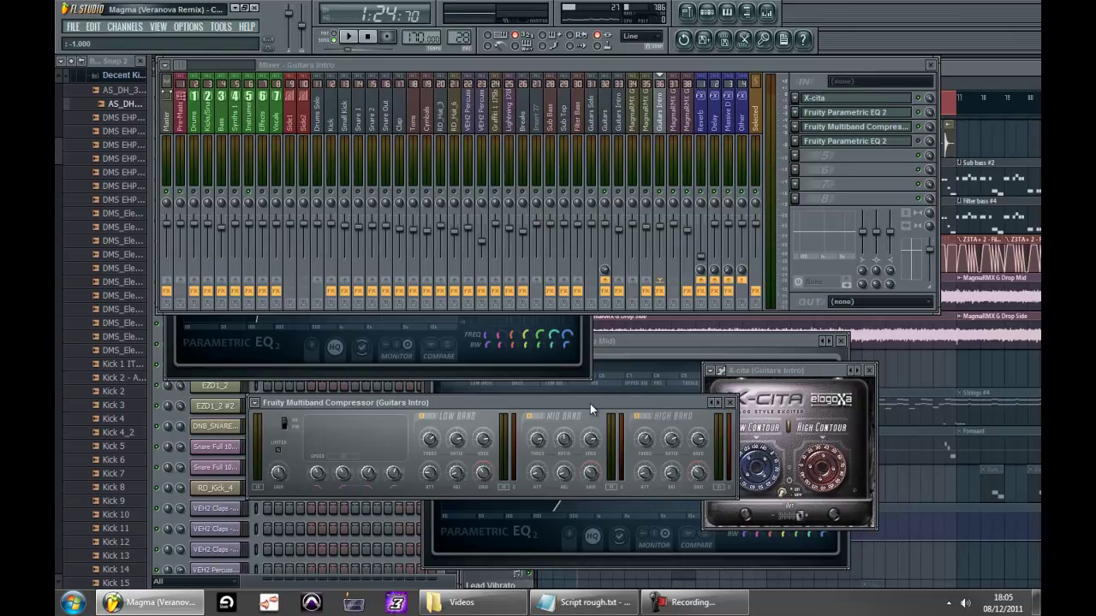
pyautogui.press('space')
pyautogui.press('space')
# Open the second Guitars Intro EQ, bring the multiband compressor back into view and examine its high band threshold while playing the drop
pyautogui.click(903, 144)
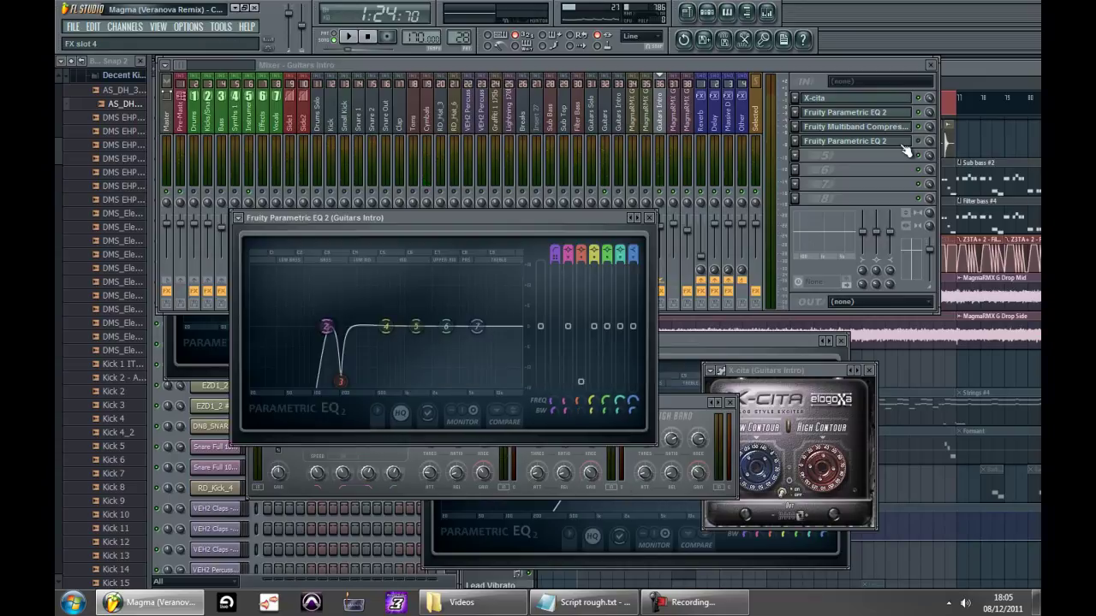
pyautogui.moveTo(685, 405); pyautogui.dragTo(836, 375)
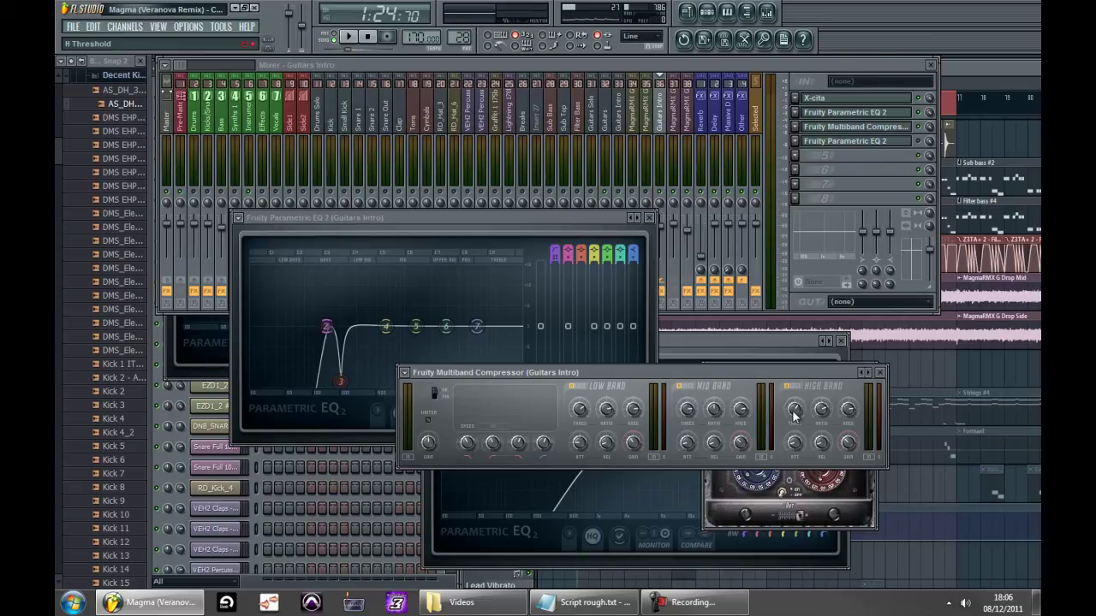
pyautogui.press('space')
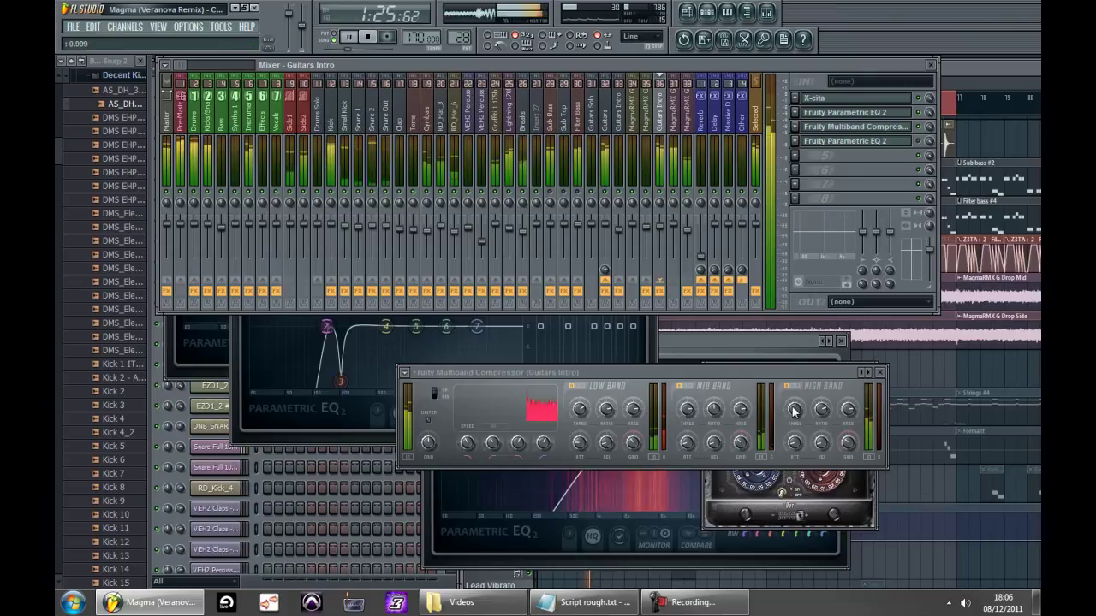
pyautogui.click(800, 417)
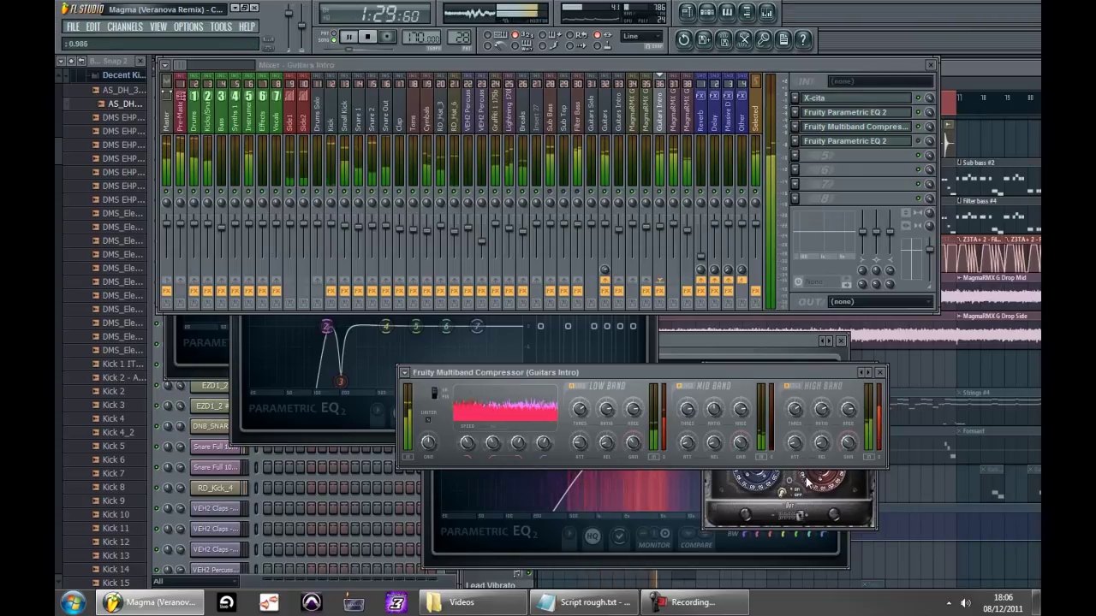
pyautogui.press('space')
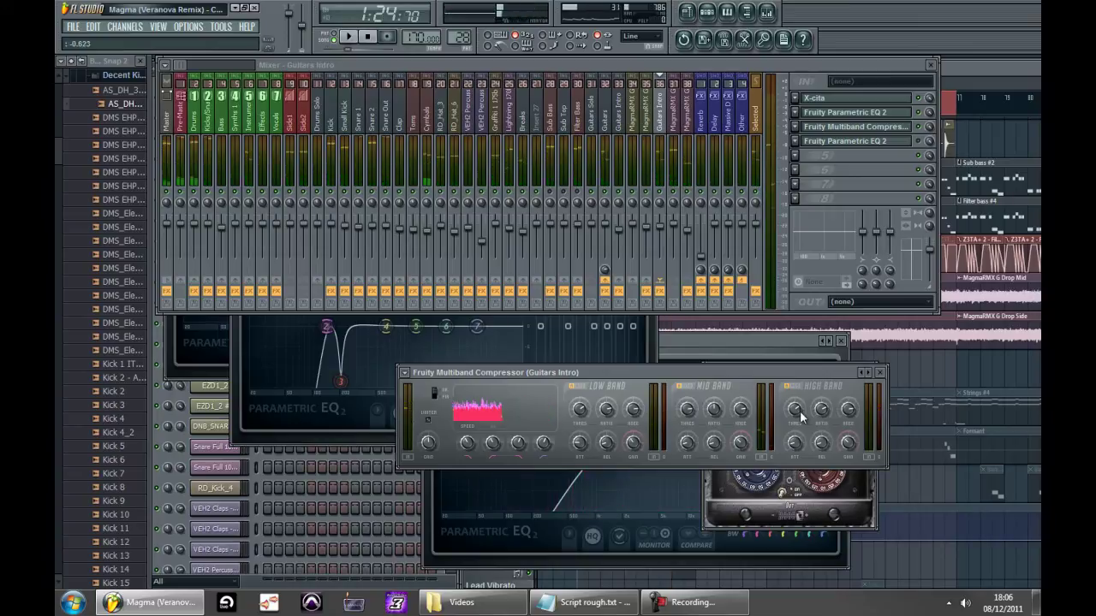
# Open the second Fruity Parametric EQ 2 on the Guitars Intro track, examine its band 3 notch and play the drop through it
pyautogui.click(665, 202)
pyautogui.click(875, 143)
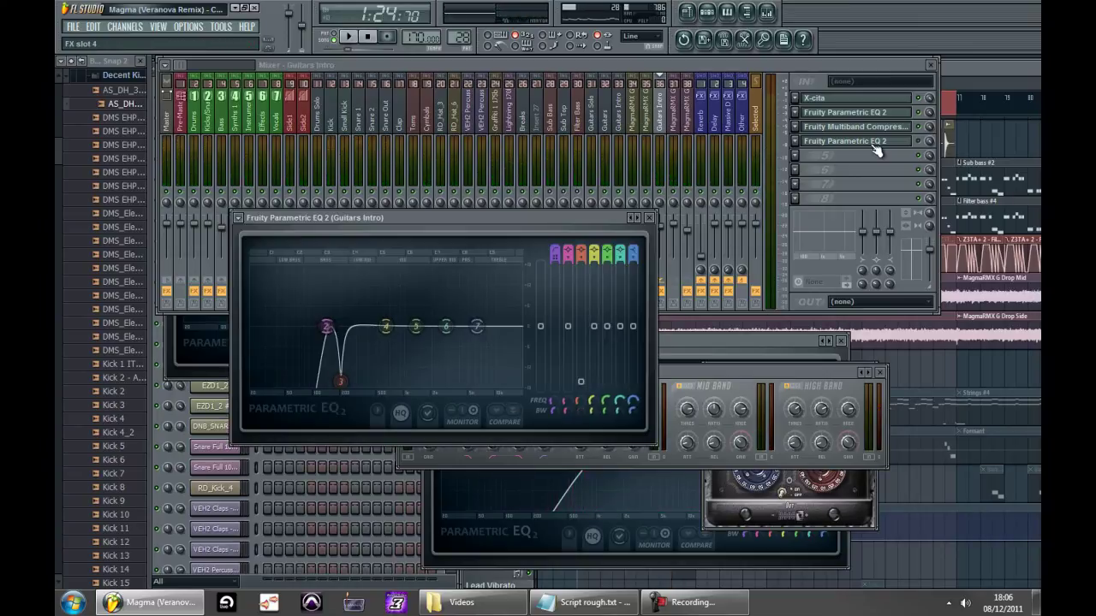
pyautogui.click(927, 142)
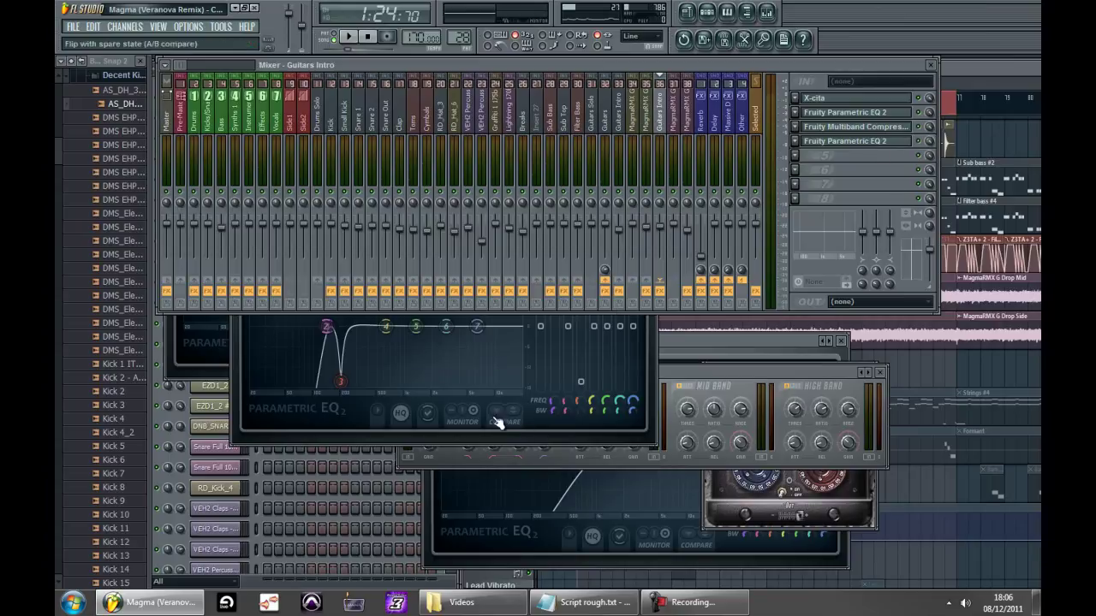
pyautogui.click(362, 380)
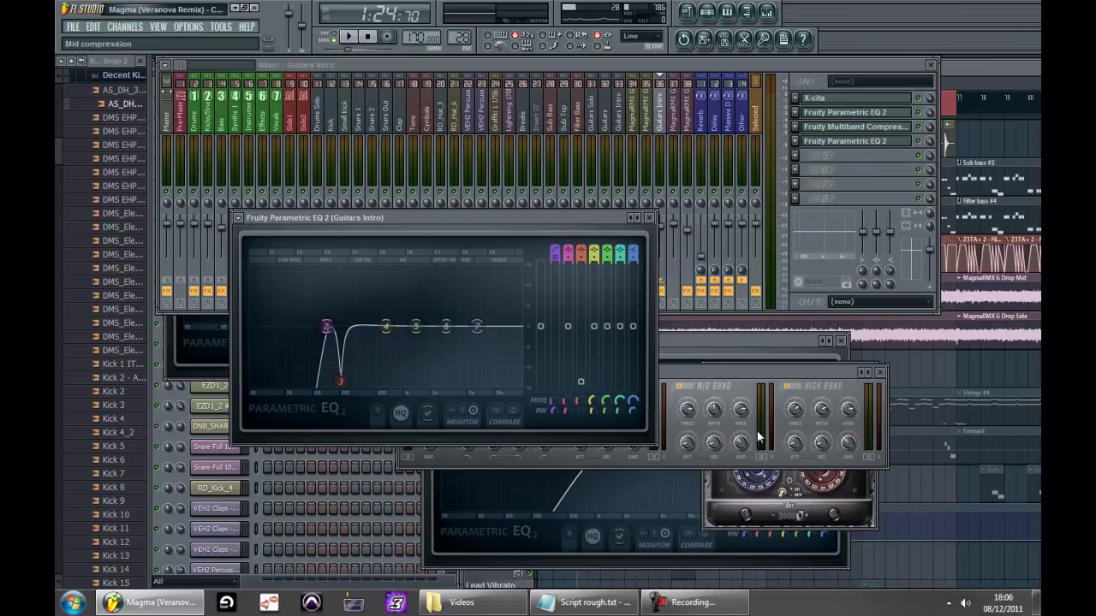
pyautogui.moveTo(346, 391); pyautogui.dragTo(340, 388)
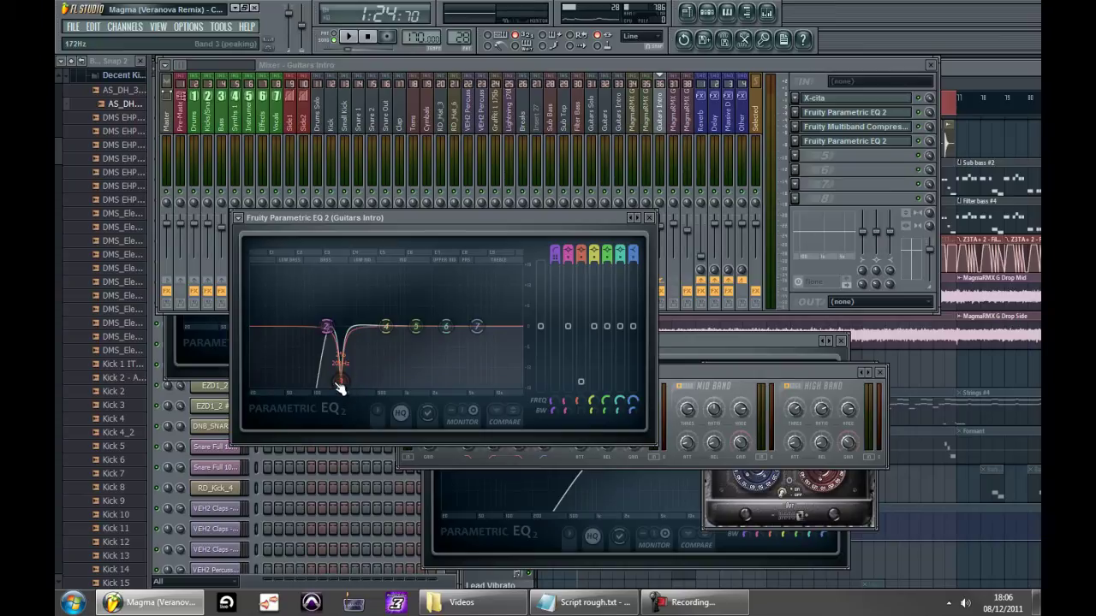
pyautogui.press('space')
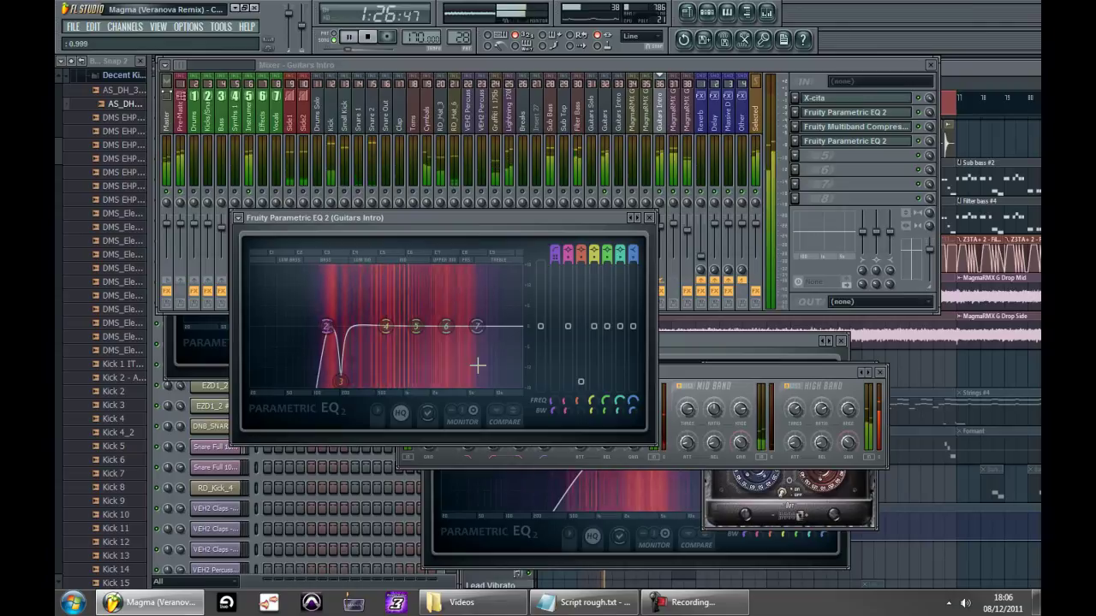
pyautogui.press('space')
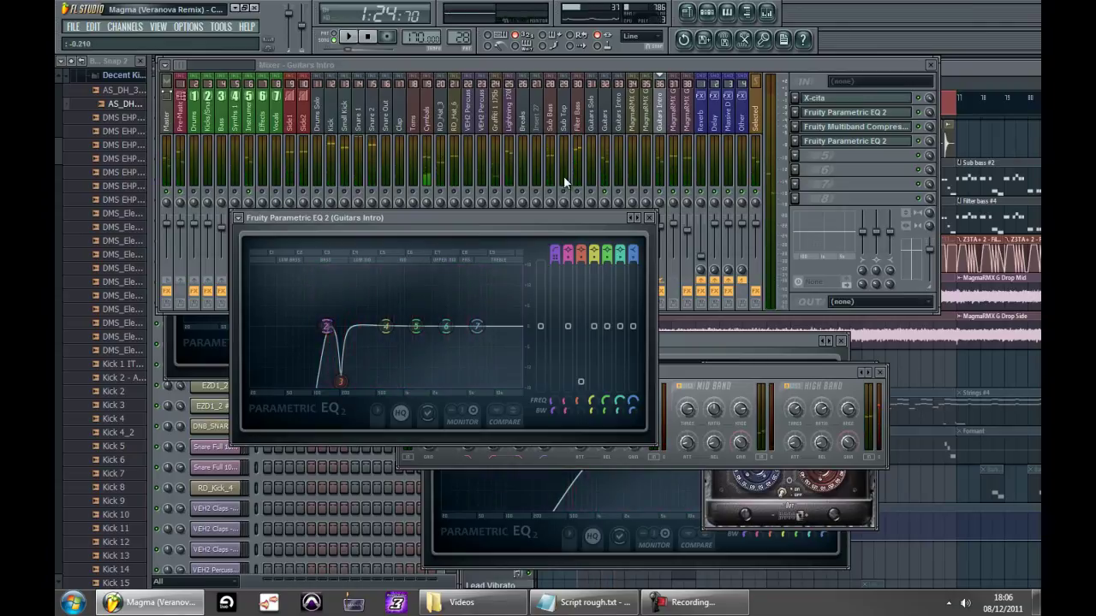
# Bring the mixer forward and play the drop twice to compare the bass and guitar track levels
pyautogui.click(555, 201)
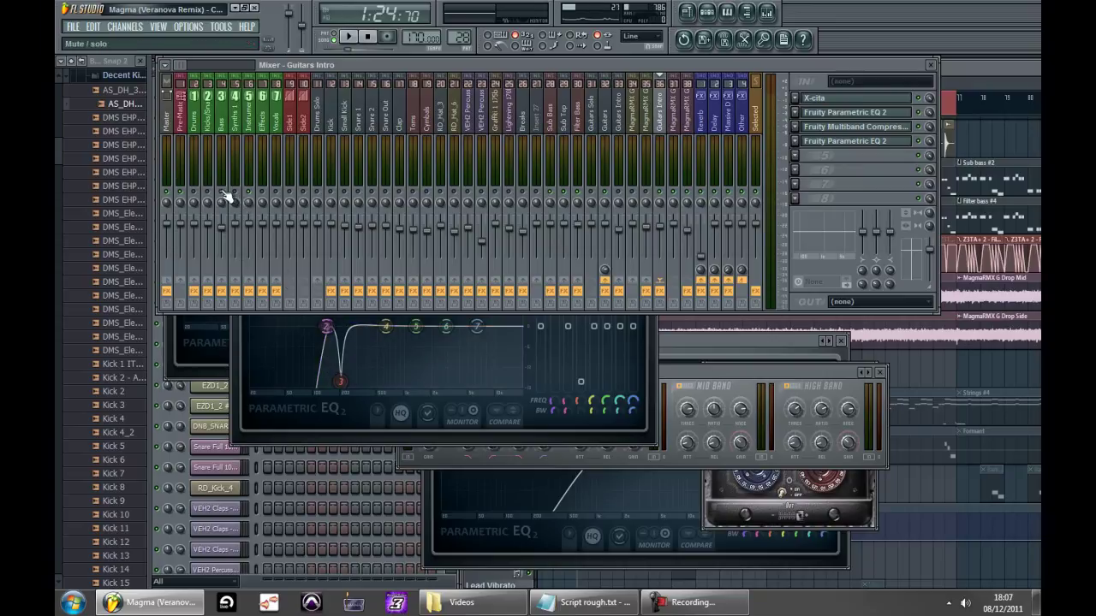
pyautogui.press('space')
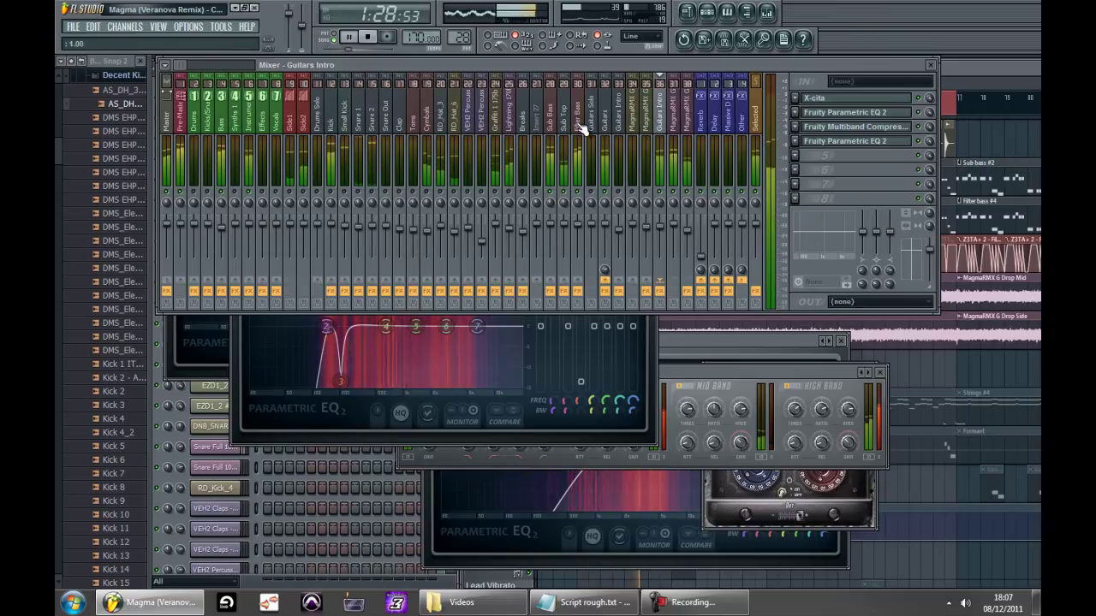
pyautogui.press('space')
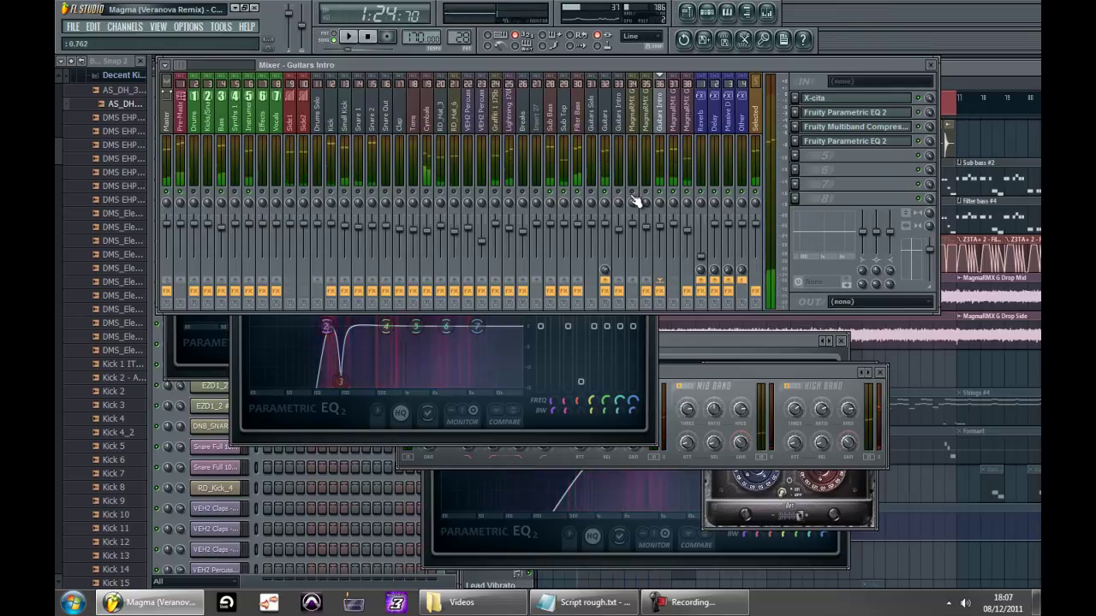
pyautogui.press('space')
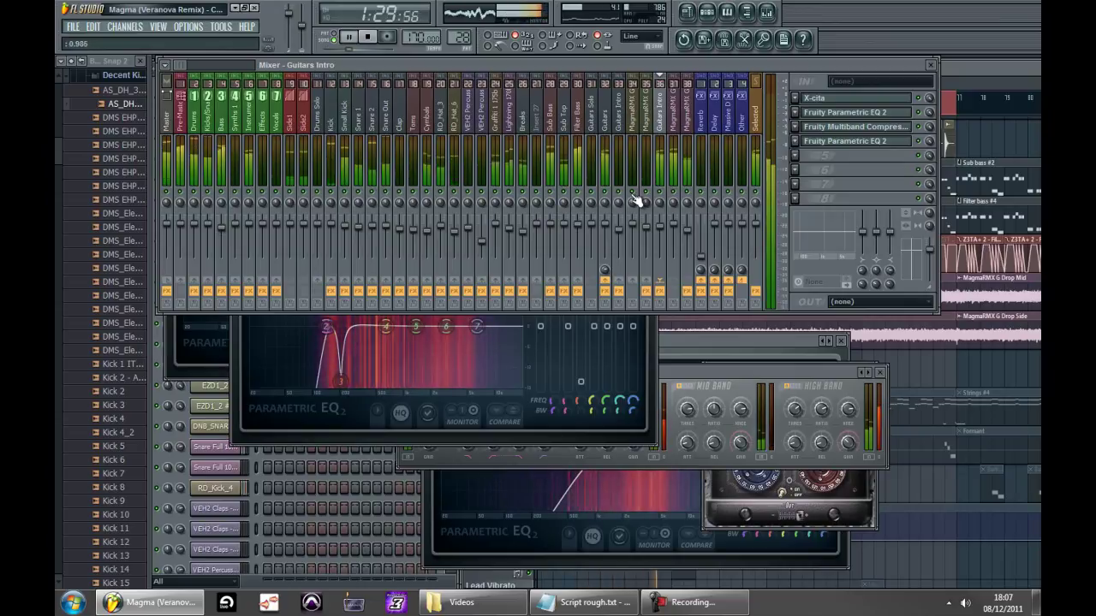
pyautogui.press('space')
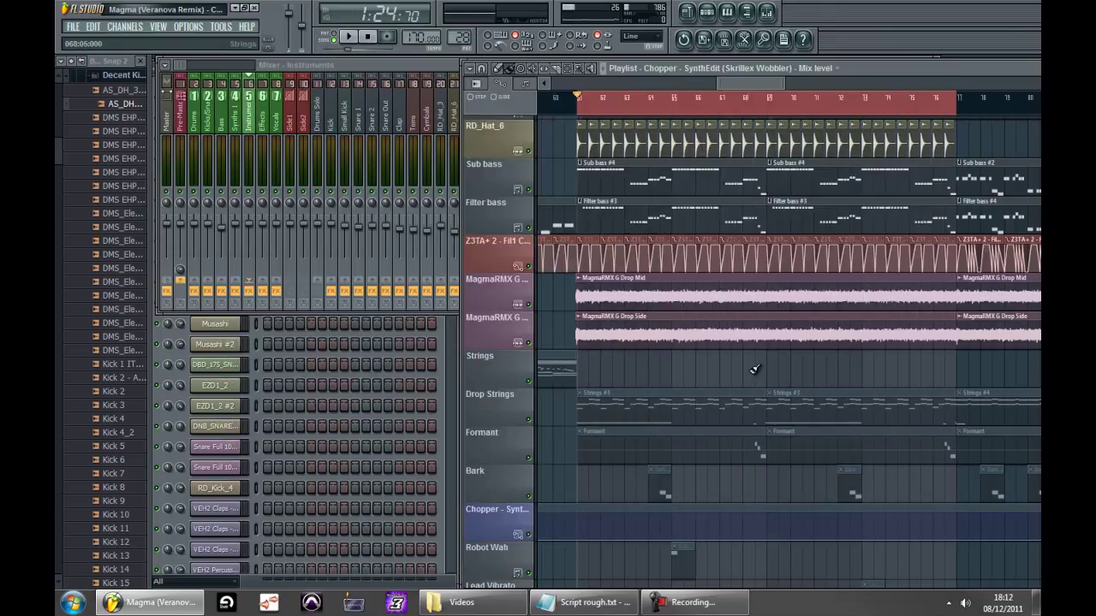
# Bring the mixer in front of the playlist and reset the Reverb track's volume fader
pyautogui.click(438, 63)
pyautogui.rightClick(704, 256)
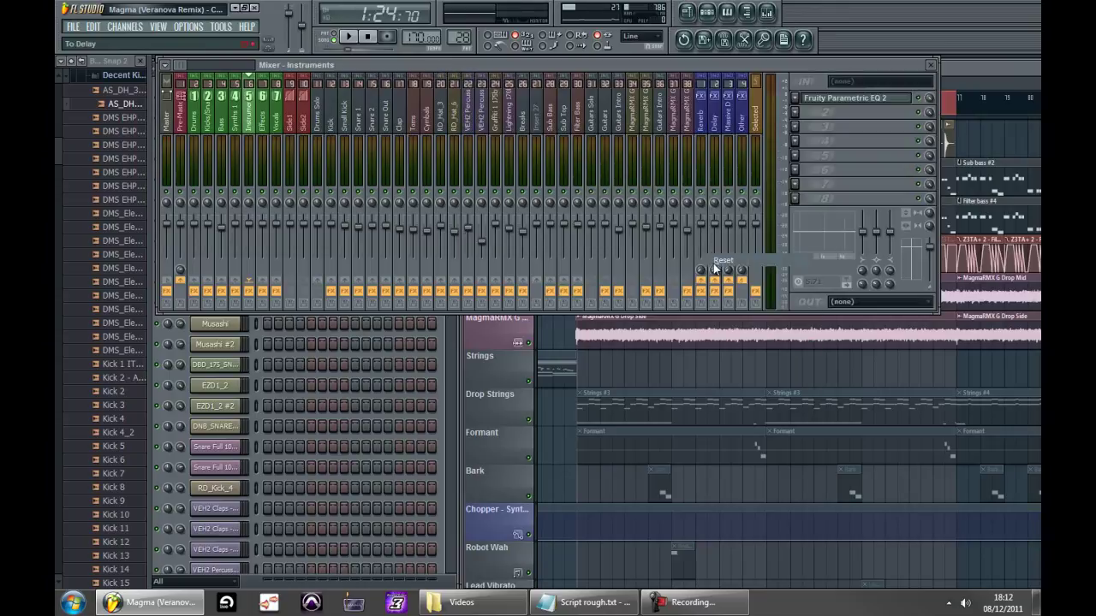
# Check the routing and sends of the MagmaRMX G Drop Mid and neighbouring side tracks, ending on the Guitars Intro track
pyautogui.click(619, 112)
pyautogui.click(659, 120)
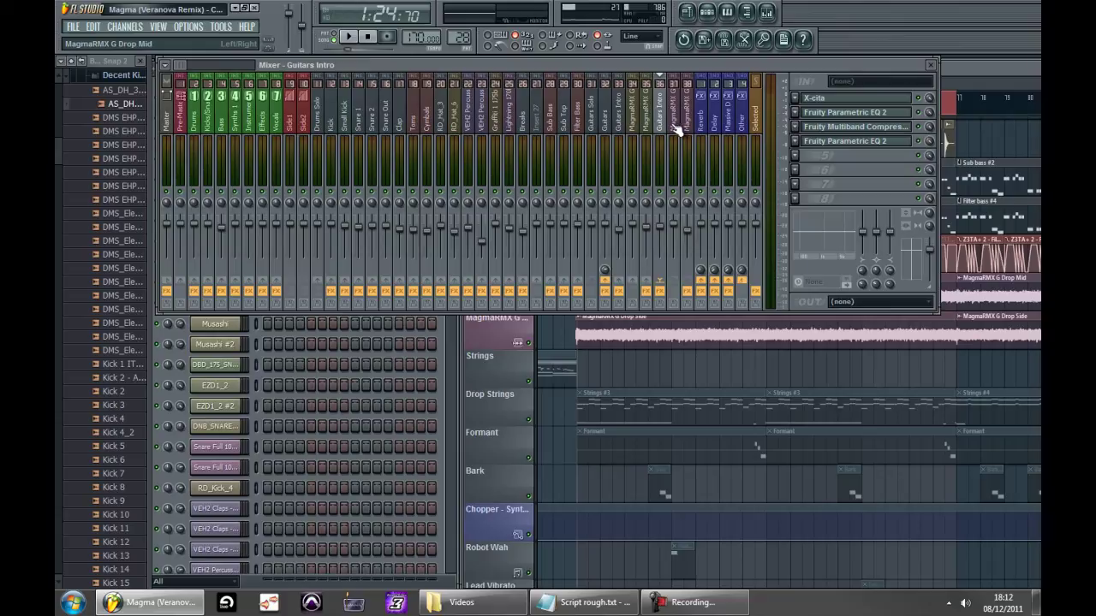
pyautogui.click(676, 127)
pyautogui.click(691, 124)
pyautogui.click(675, 124)
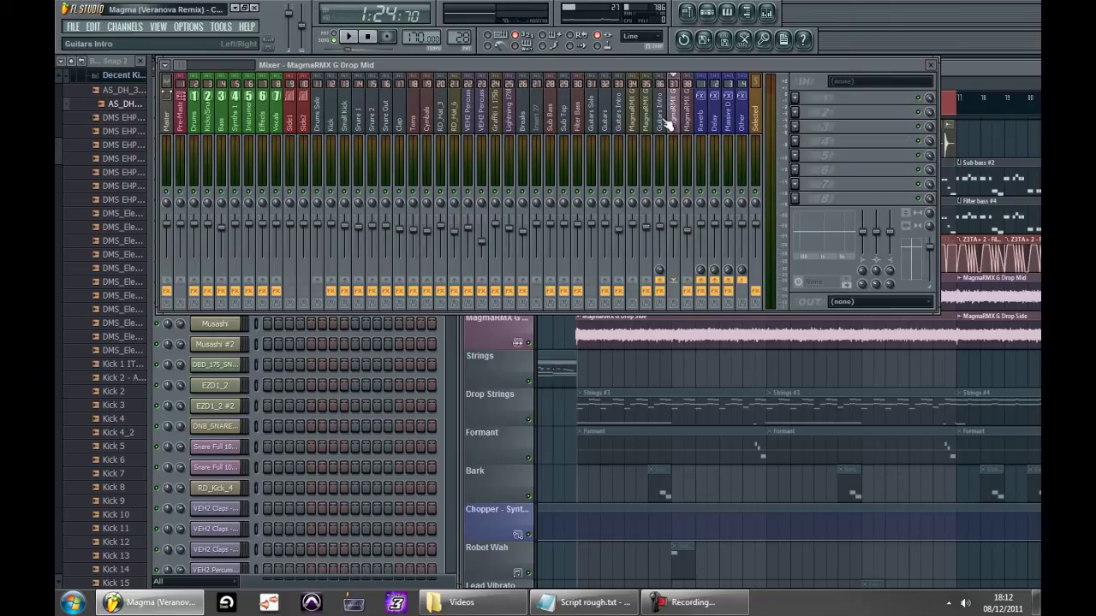
pyautogui.click(661, 122)
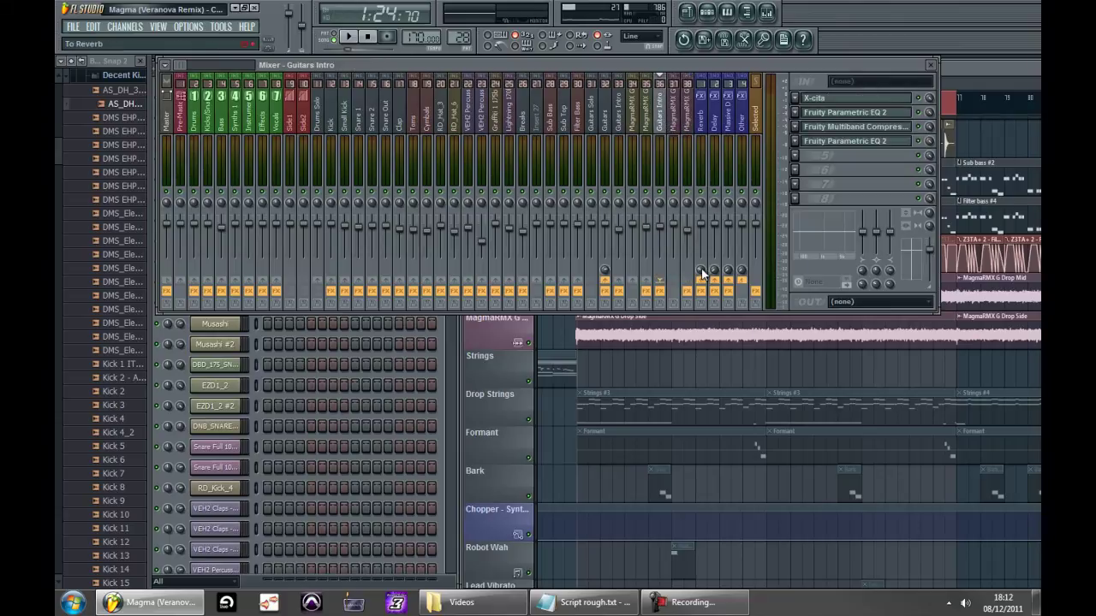
# Select the Reverb send track to view its effects and play the drop to hear the reverb in the mix
pyautogui.click(702, 125)
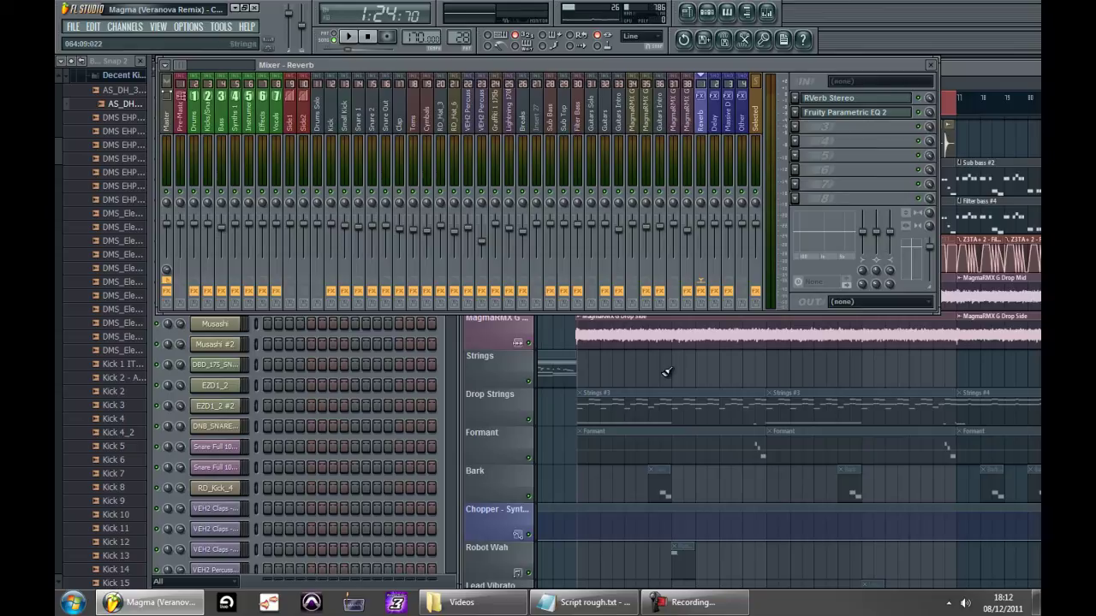
pyautogui.press('space')
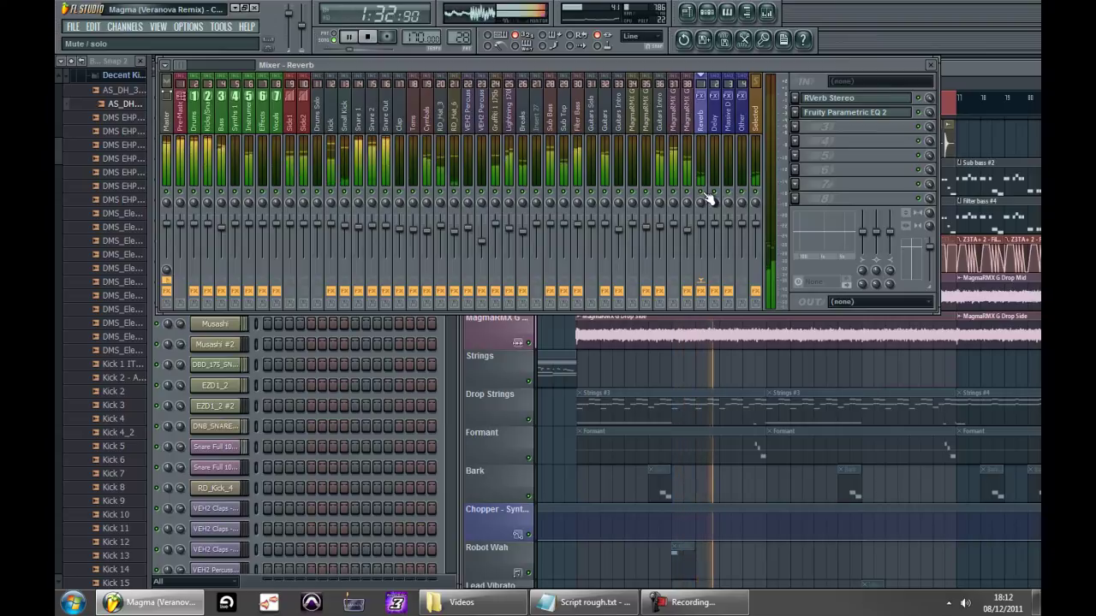
pyautogui.press('space')
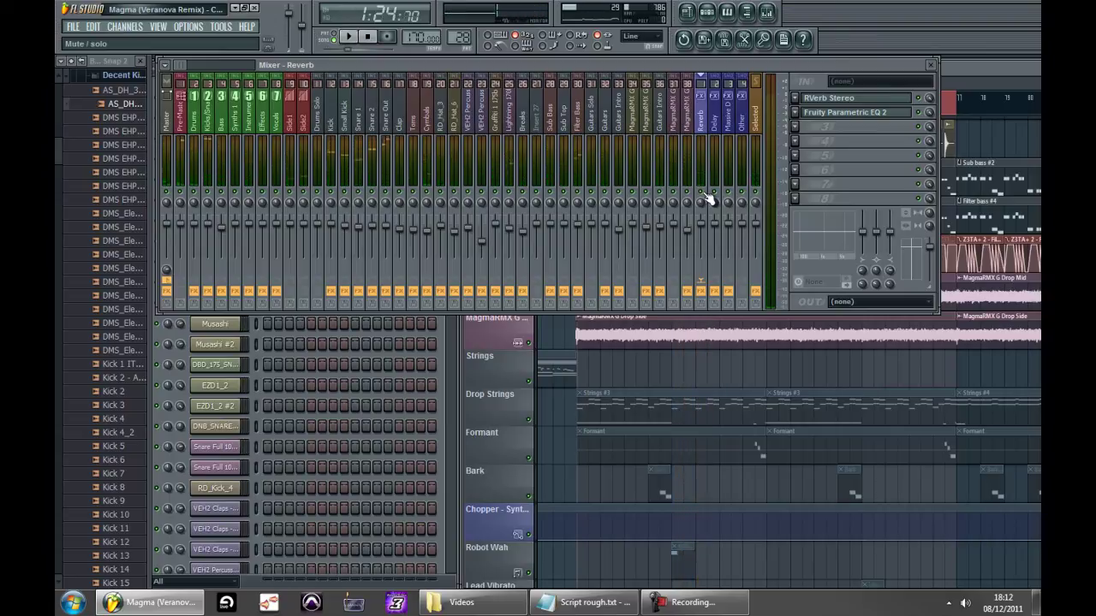